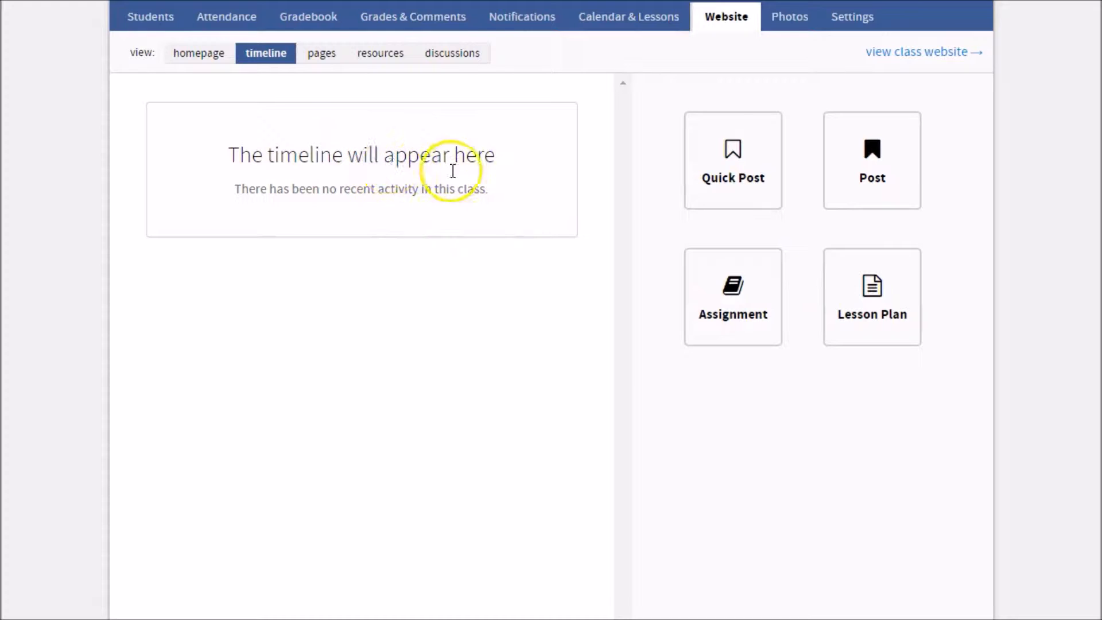
Create a new class website page titled "Advisory Page" and open it in the editor.
left_click(185, 54)
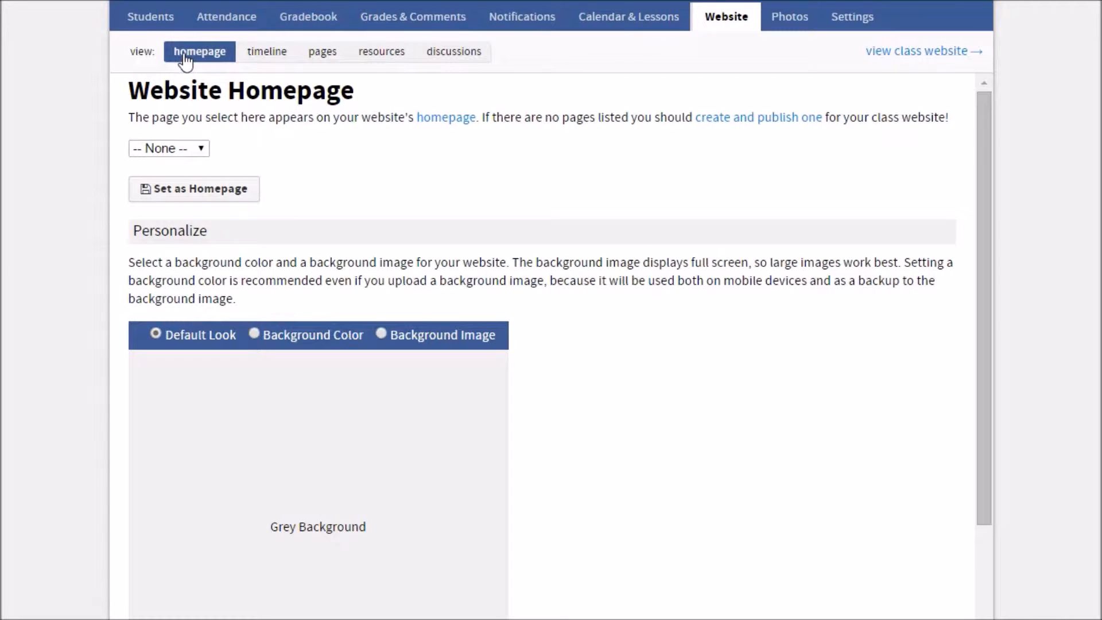
left_click(714, 117)
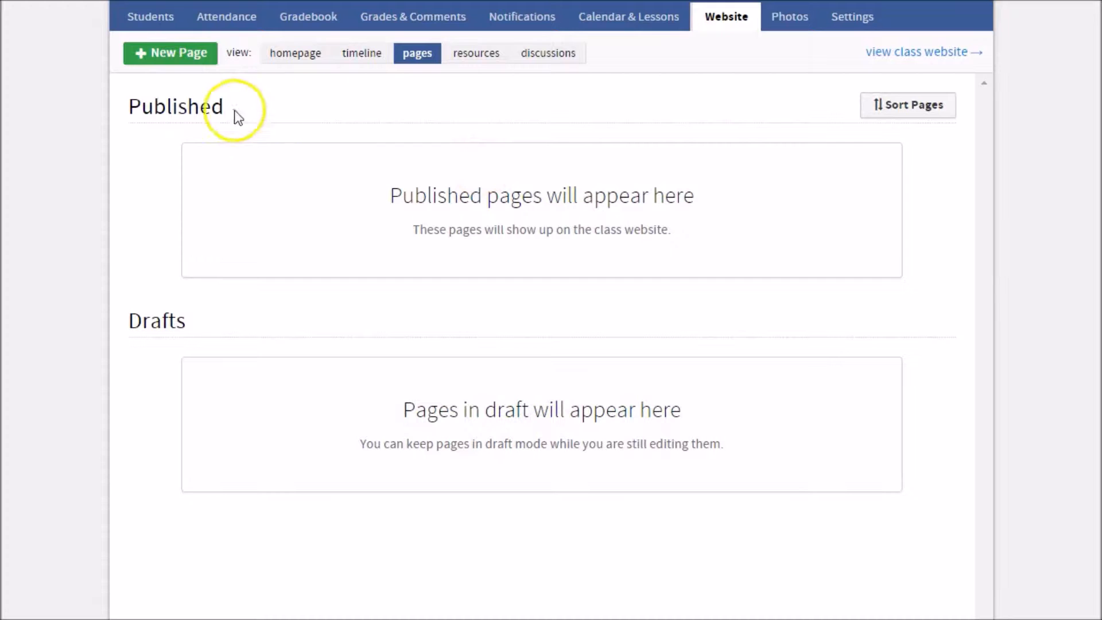
left_click(168, 56)
left_click(420, 368)
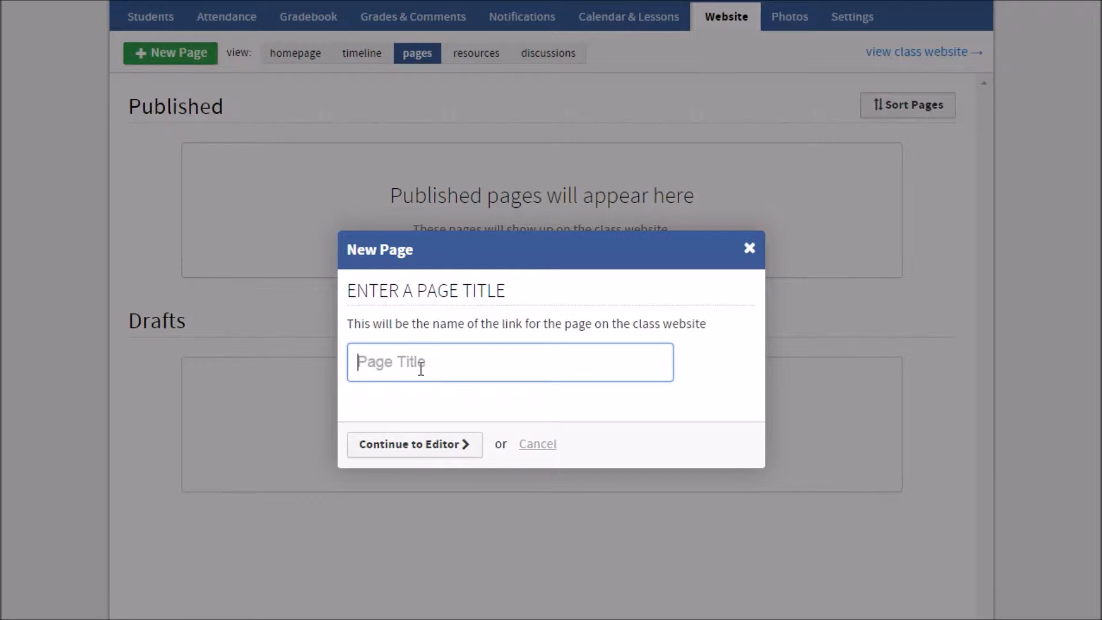
type("Advisory Page")
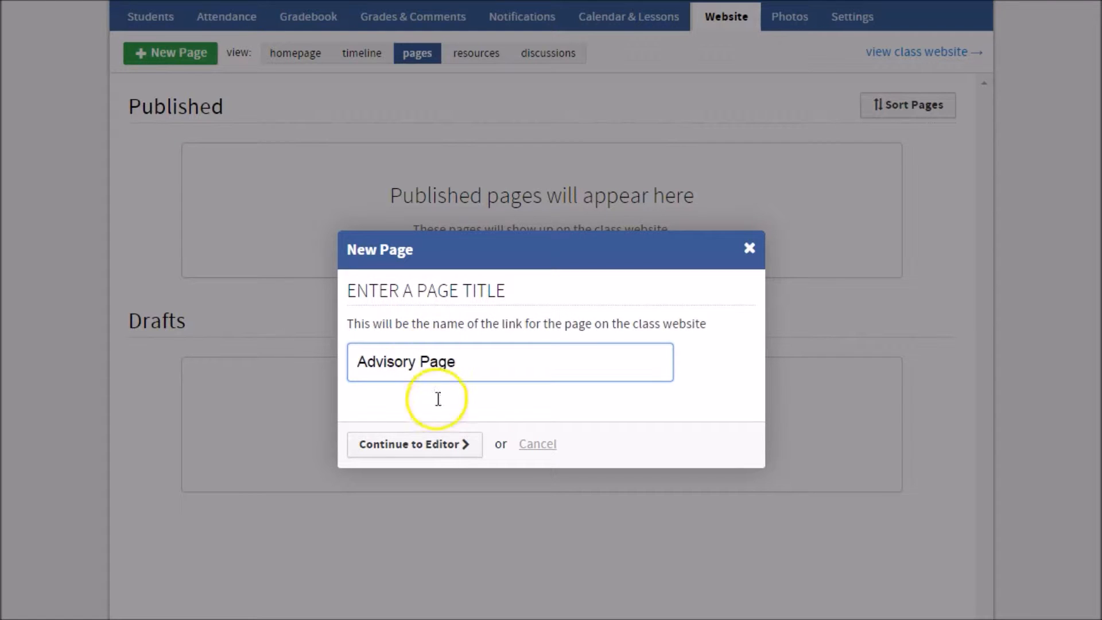
left_click(433, 446)
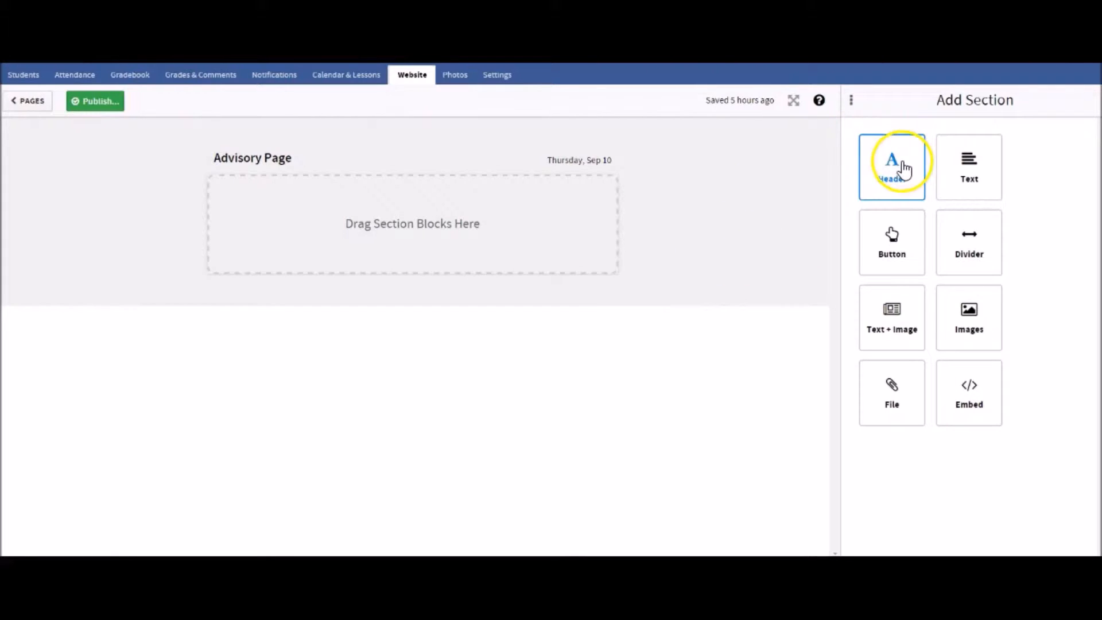
Add a Header section to the page and set its text to "Welcome to Advisory!".
left_click_drag(902, 171, 417, 225)
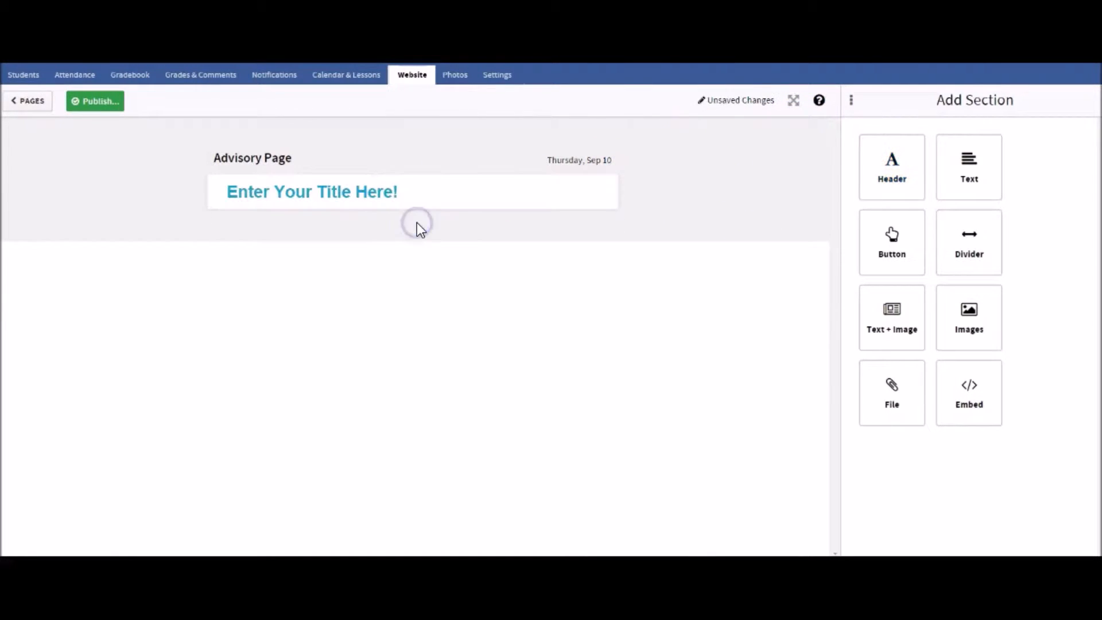
left_click(425, 191)
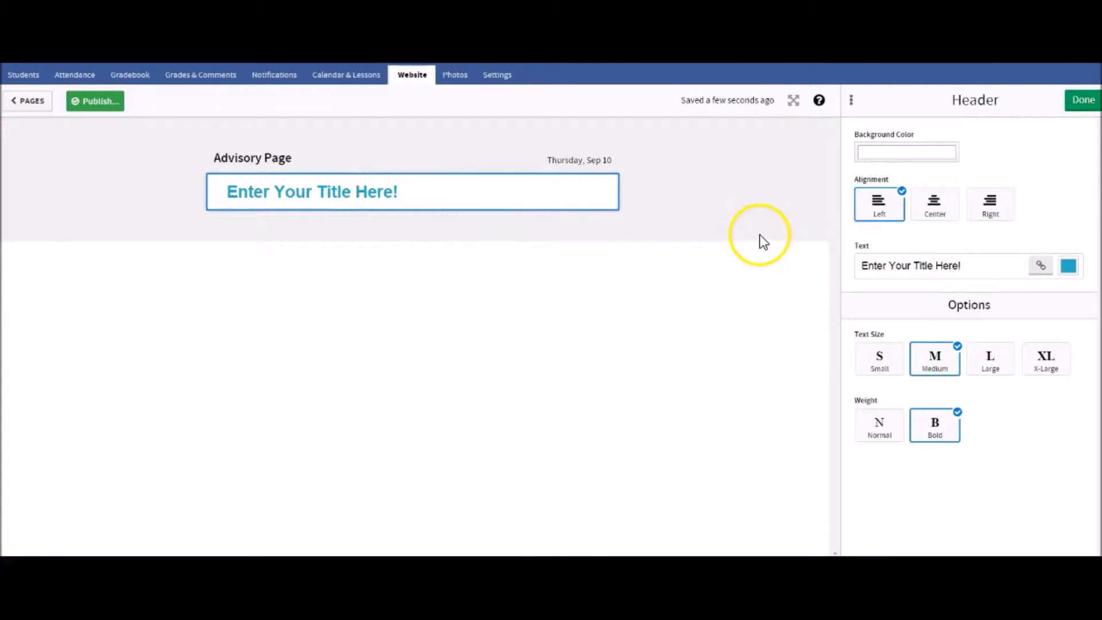
mouse_move(450, 201)
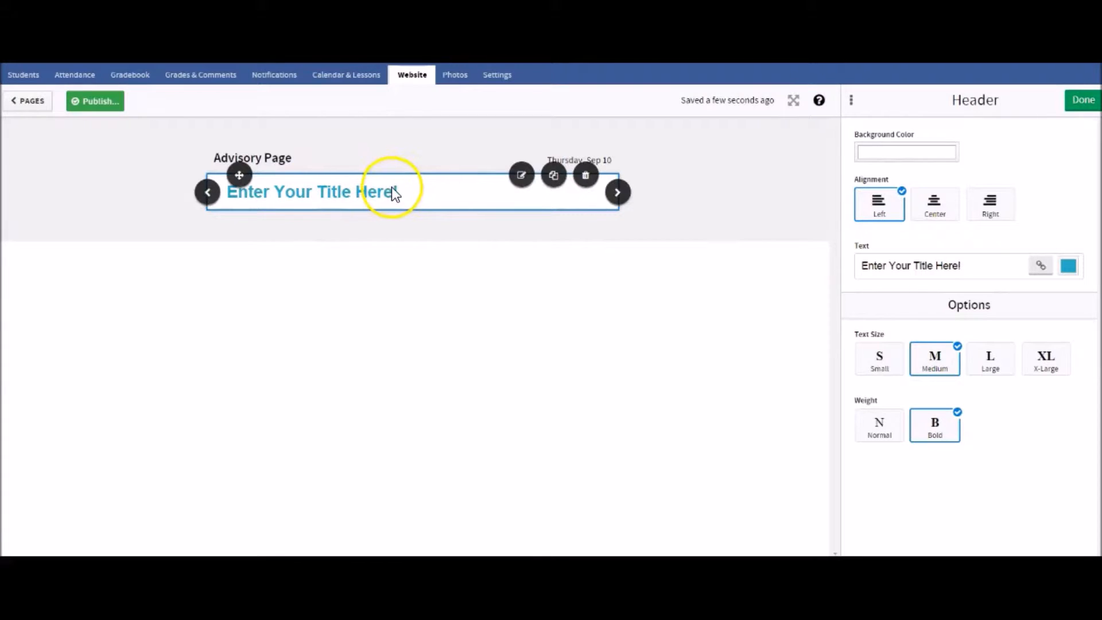
mouse_move(519, 208)
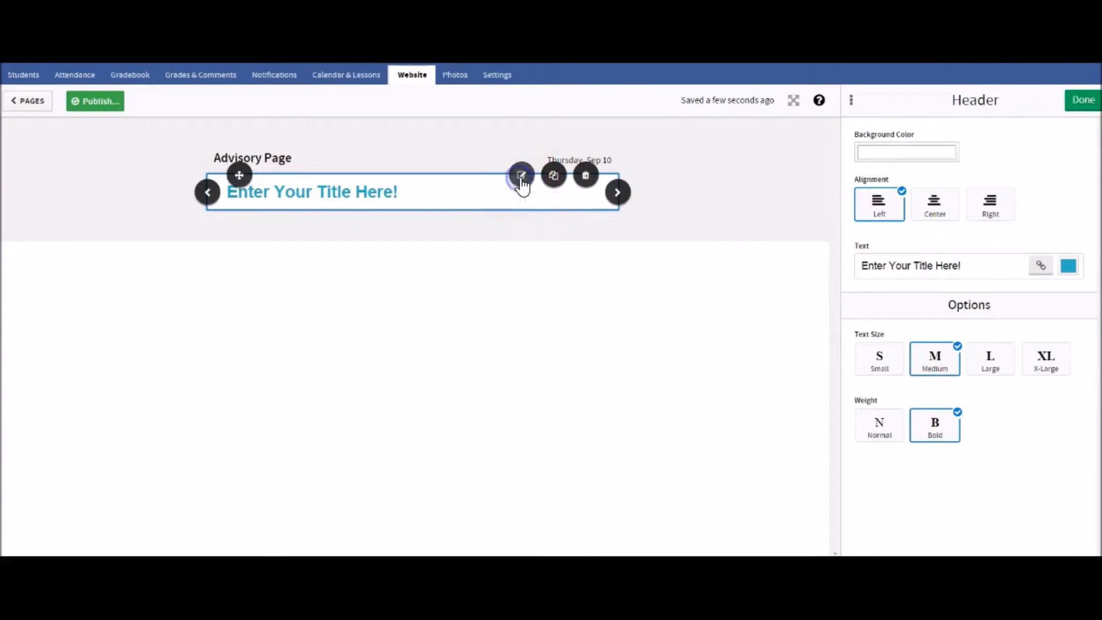
triple_click(910, 265)
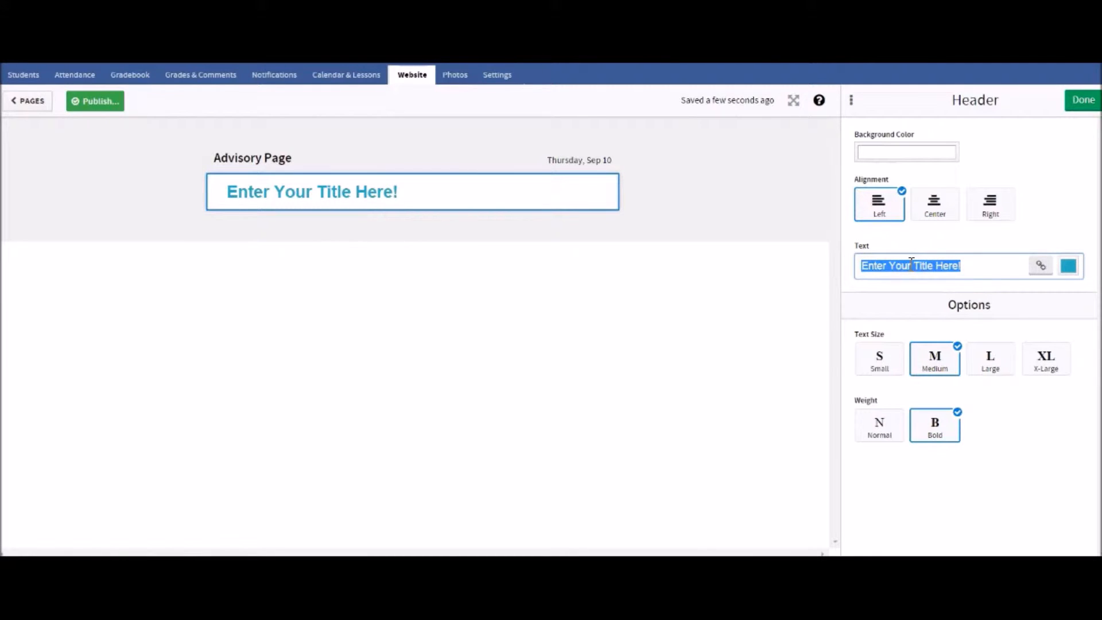
type("Welcome to Advisory!")
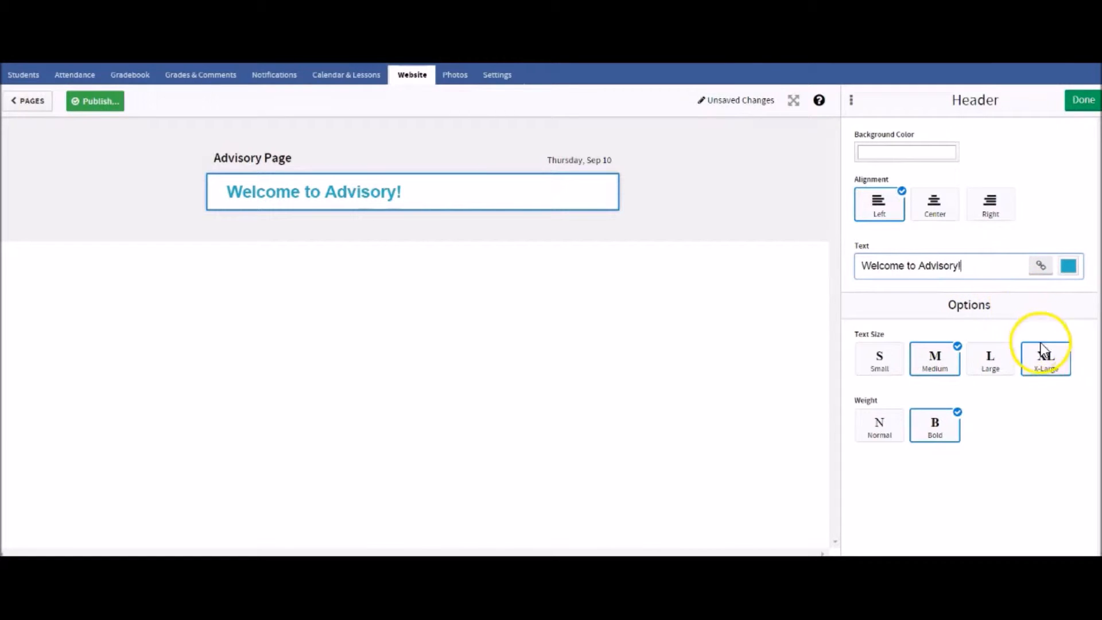
Format the header as X-Large bold text in red #c23422 and finish editing it.
left_click(1052, 352)
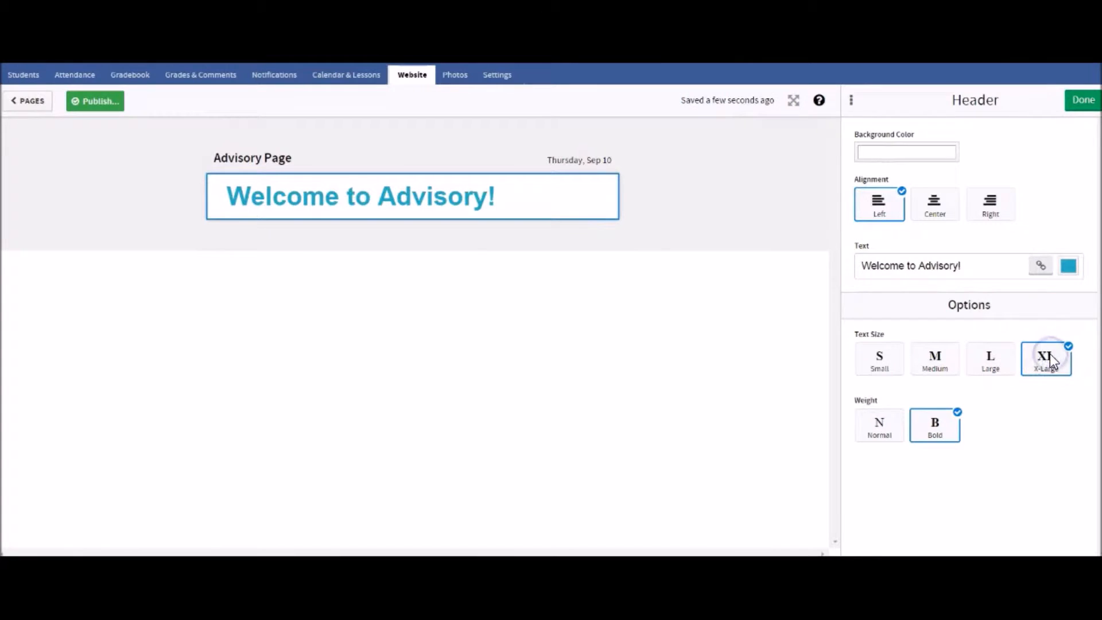
left_click(875, 428)
left_click(923, 426)
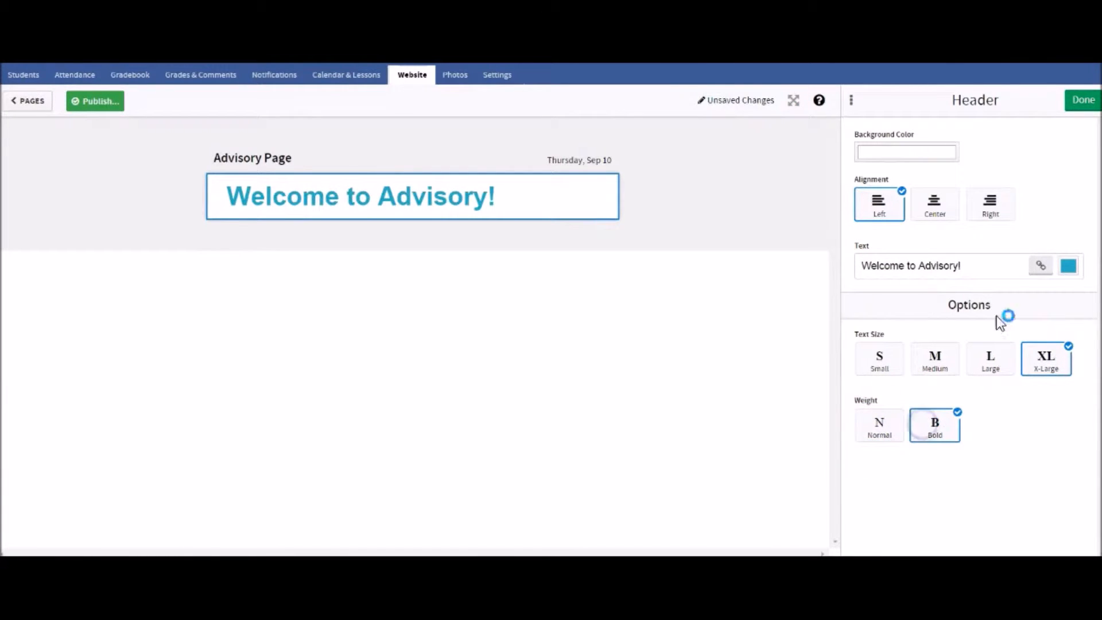
left_click(1068, 266)
left_click(1091, 287)
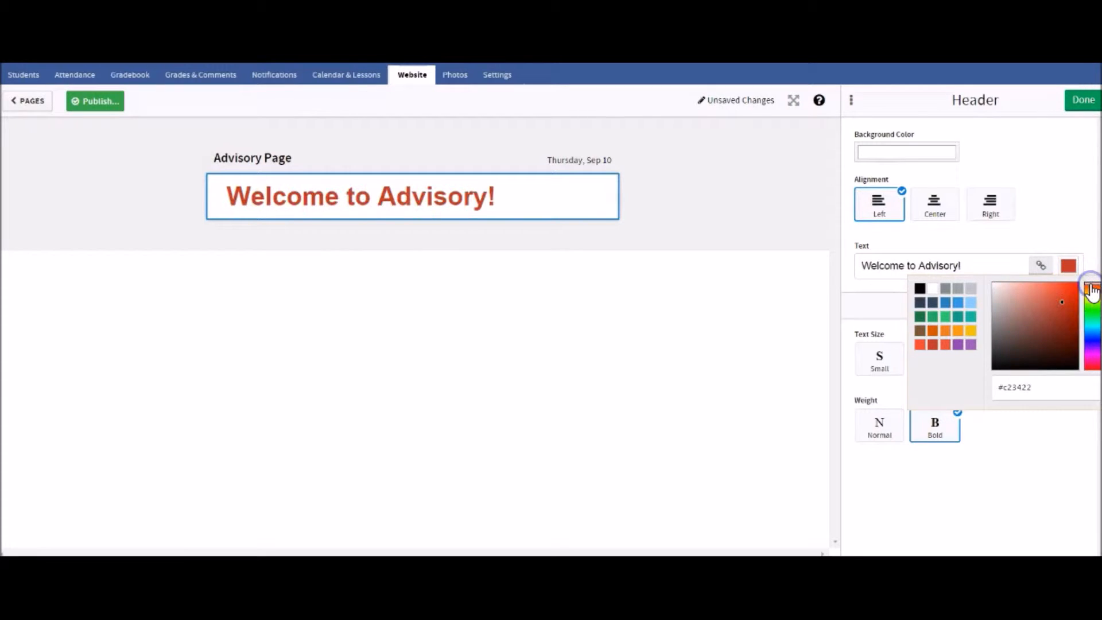
left_click(518, 201)
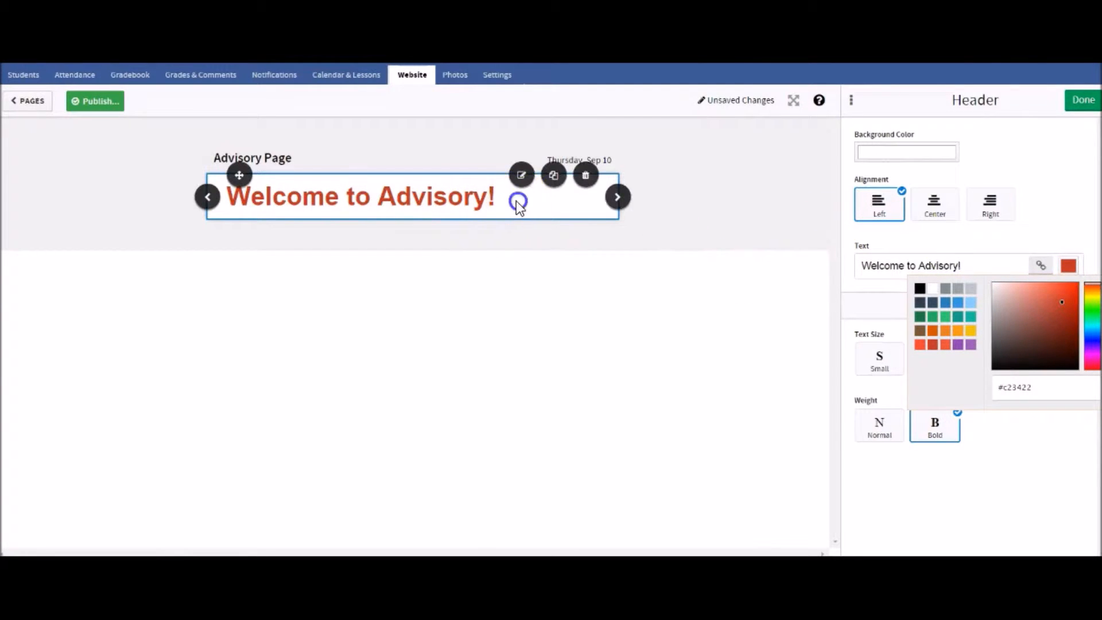
left_click(1086, 103)
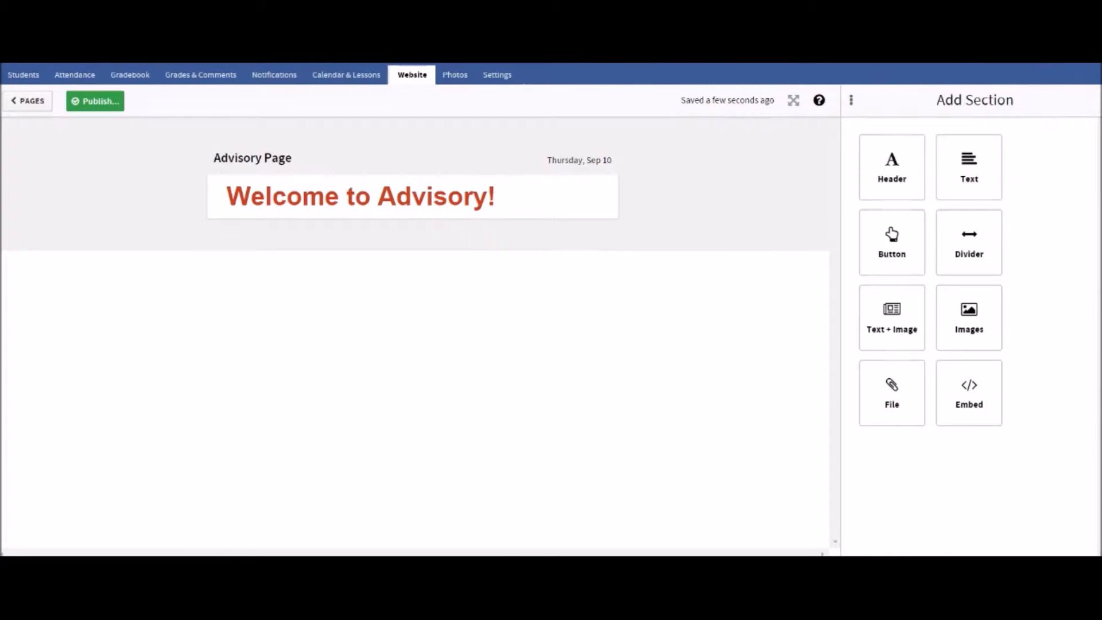
Try right alignment on the welcome header and return it to left alignment.
mouse_move(239, 214)
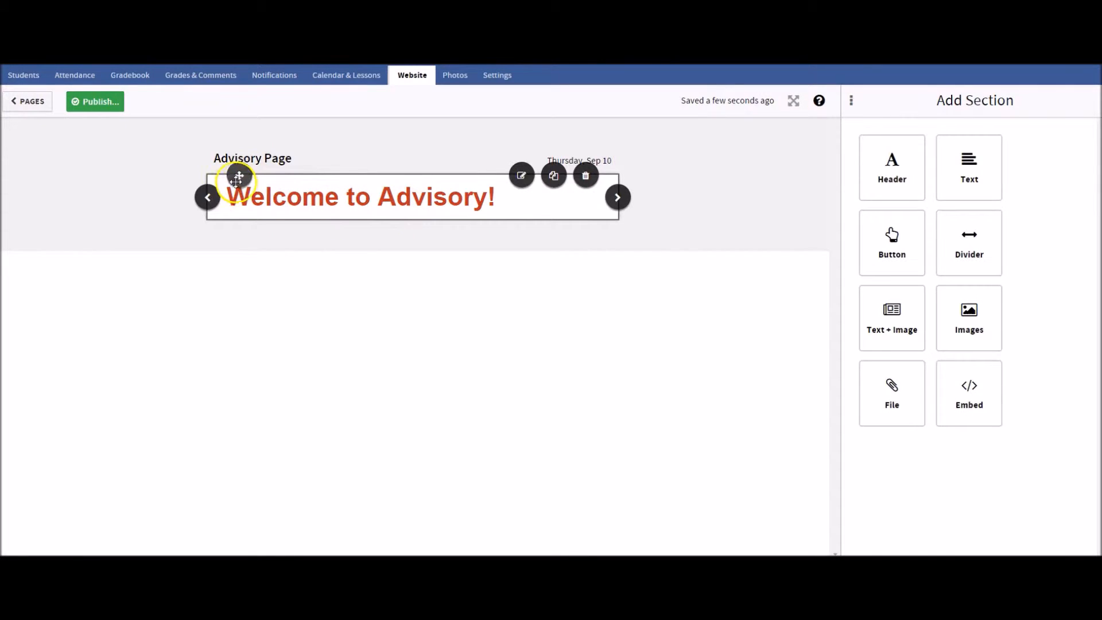
mouse_move(239, 172)
left_mouse_down()
mouse_move(241, 206)
mouse_move(238, 157)
mouse_move(236, 174)
mouse_move(234, 166)
left_mouse_up()
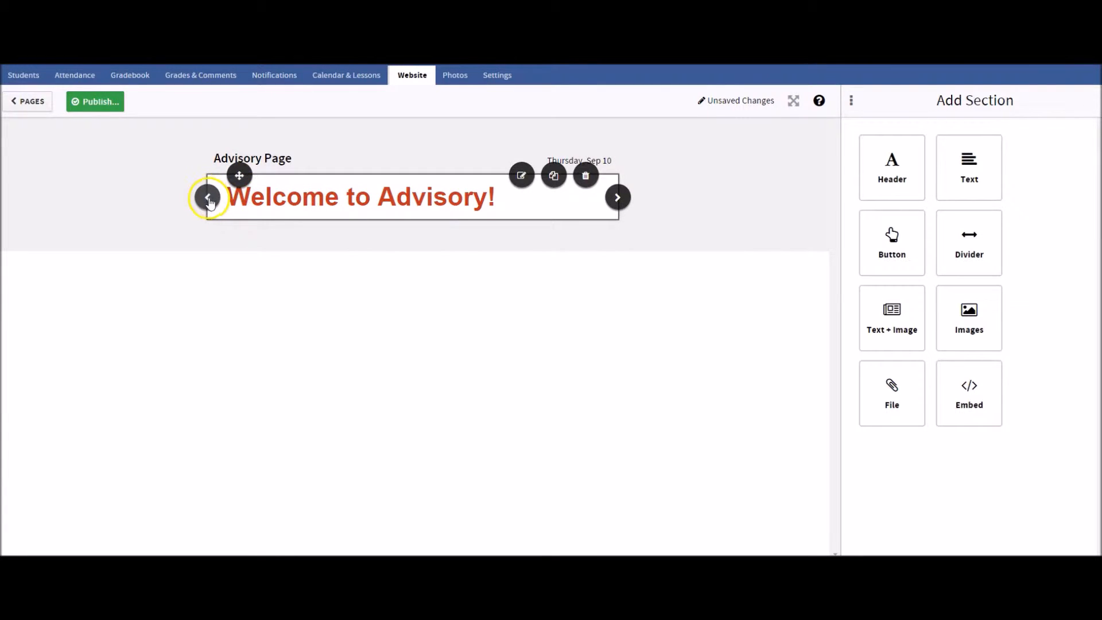
left_click(208, 198)
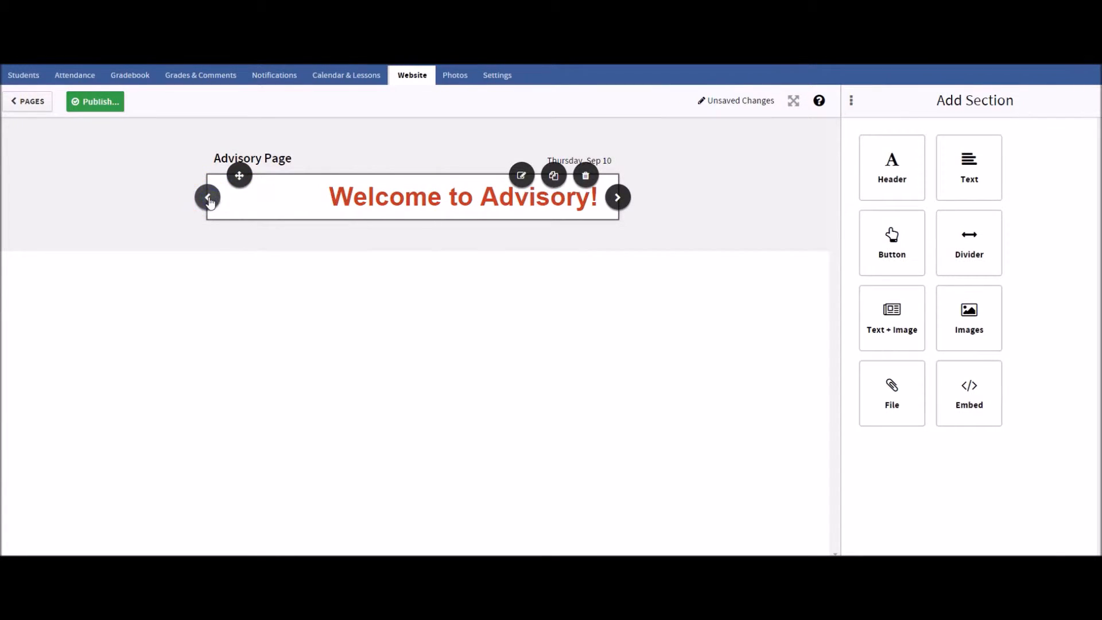
left_click(617, 198)
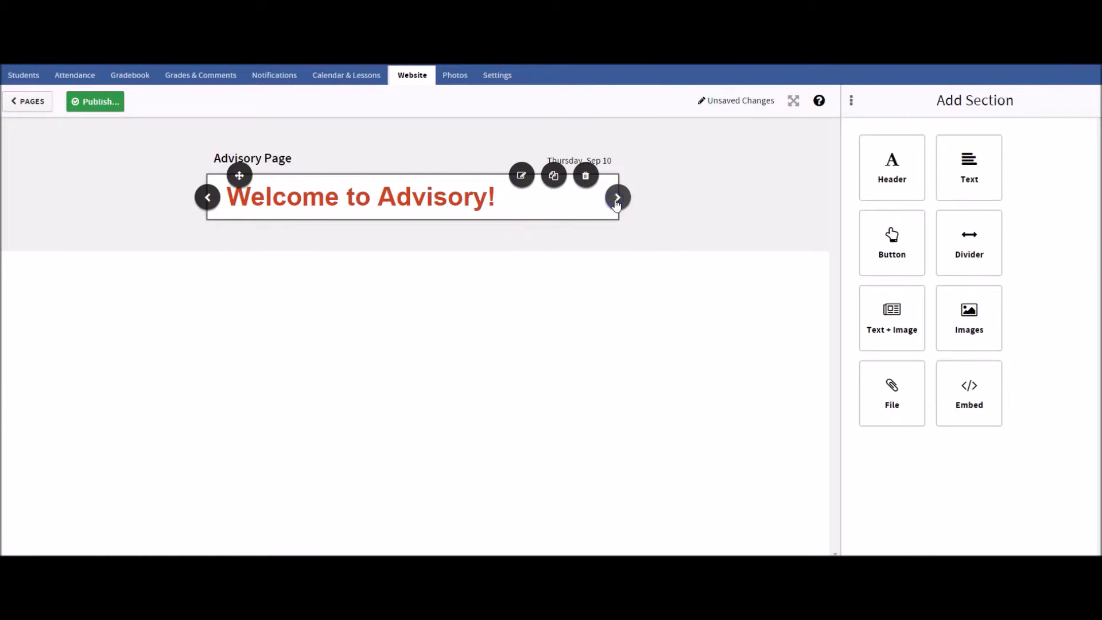
Duplicate the welcome header twice, delete both copies, and close the header settings.
left_click(521, 176)
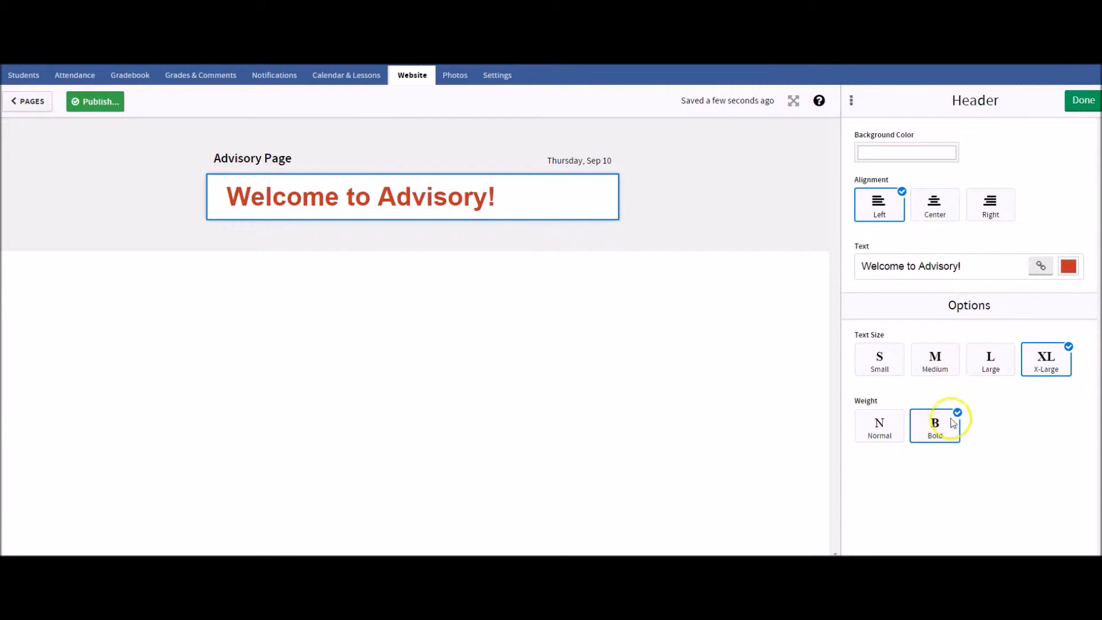
mouse_move(563, 208)
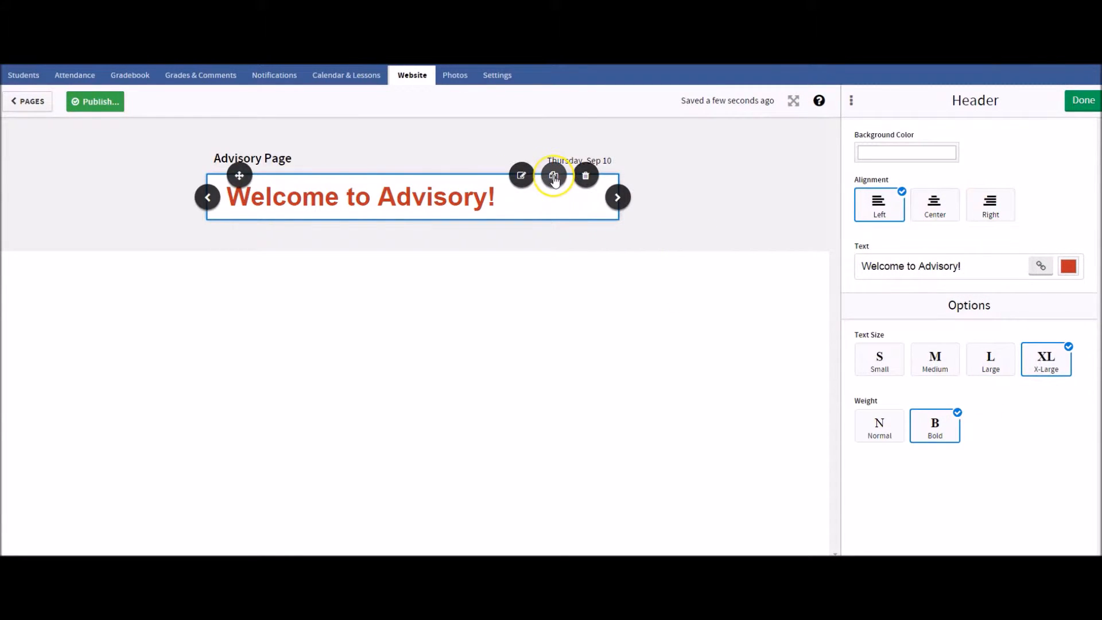
left_click(554, 177)
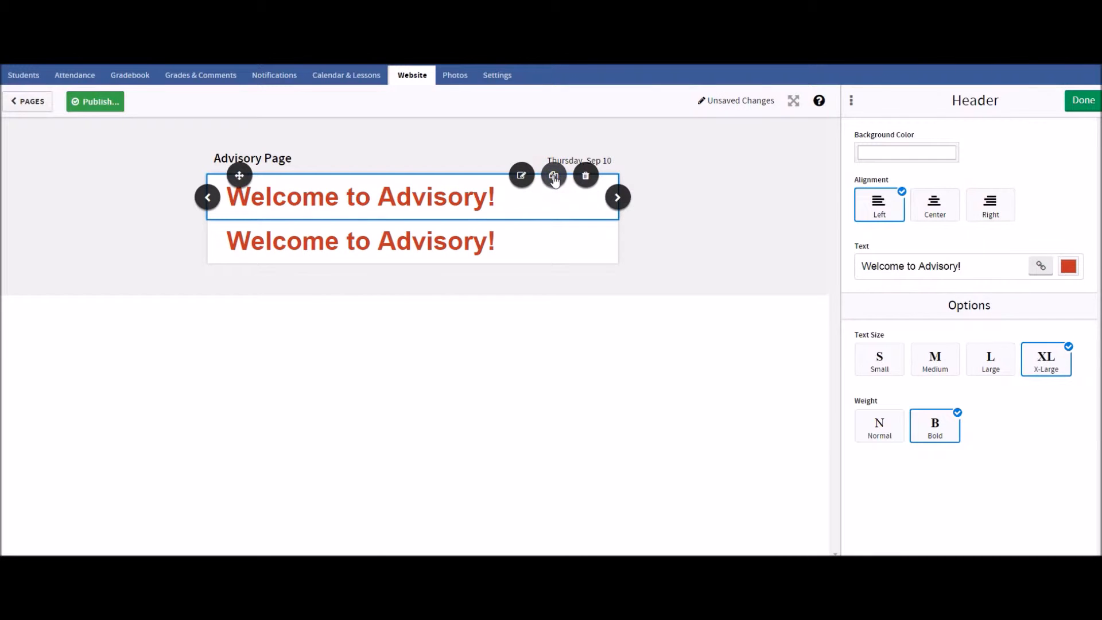
left_click(553, 177)
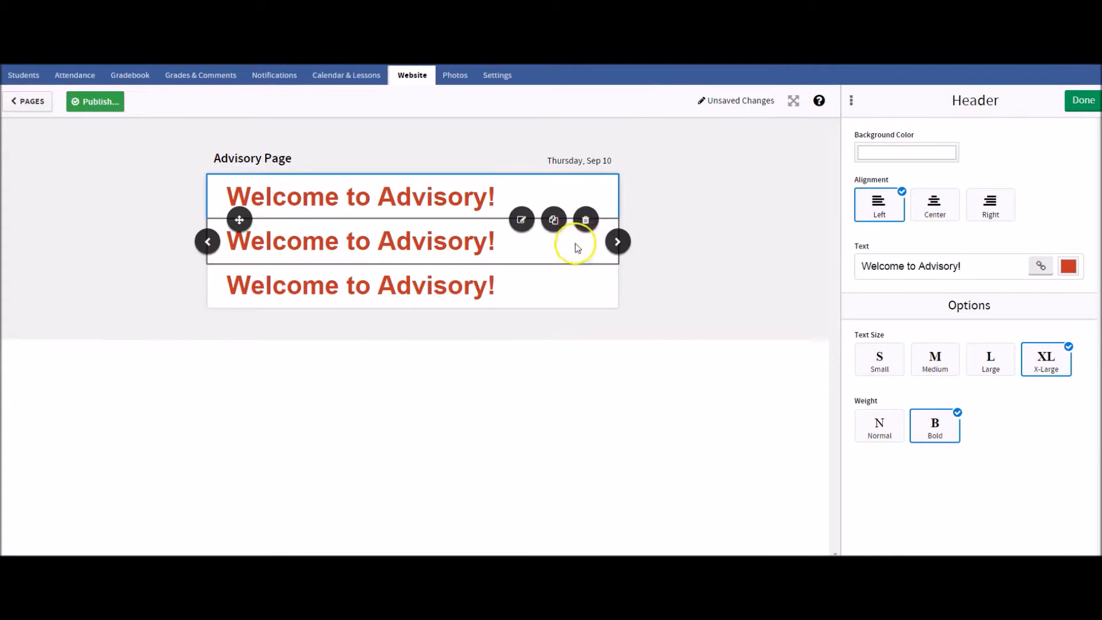
left_click(589, 224)
left_click(591, 402)
left_click(586, 219)
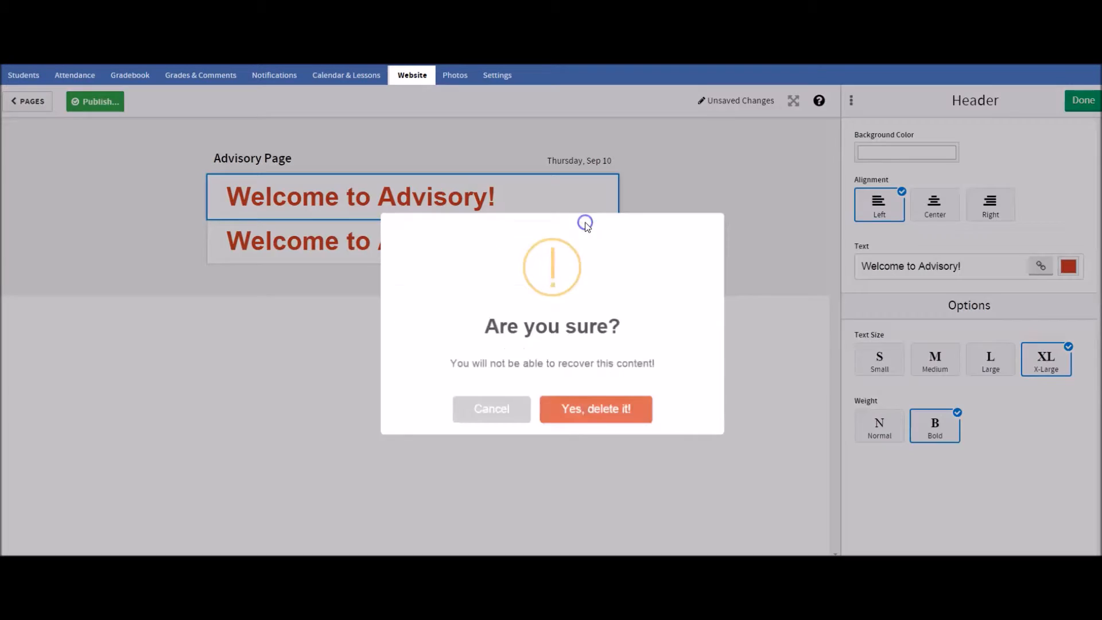
left_click(589, 405)
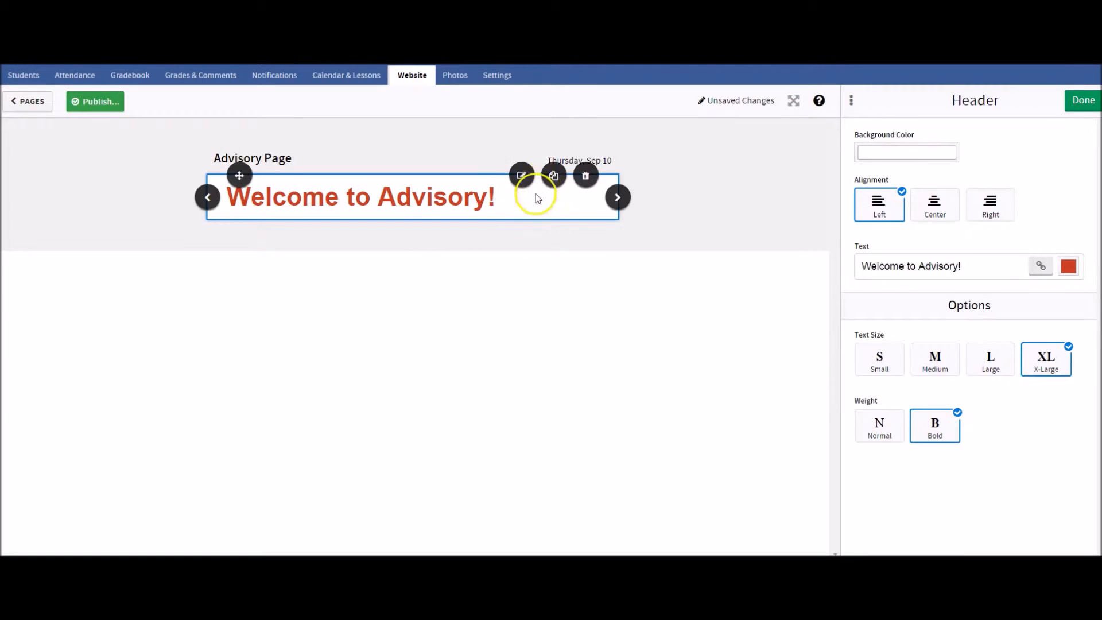
left_click(1083, 100)
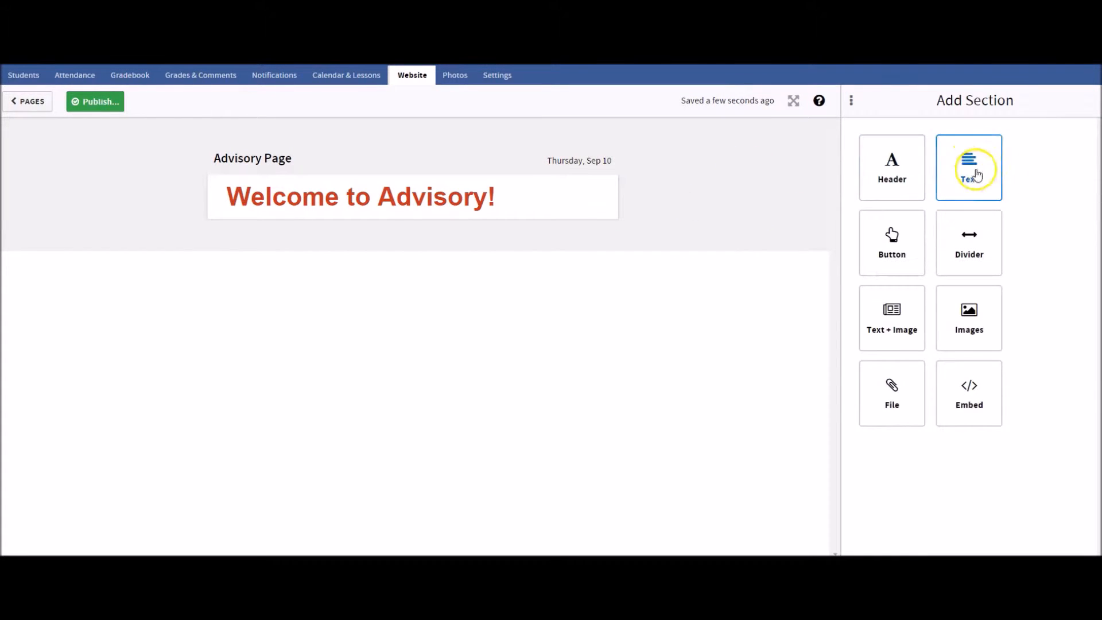
Add a Text section below the welcome header and give it a three-column layout.
left_click_drag(969, 152, 393, 219)
mouse_move(378, 240)
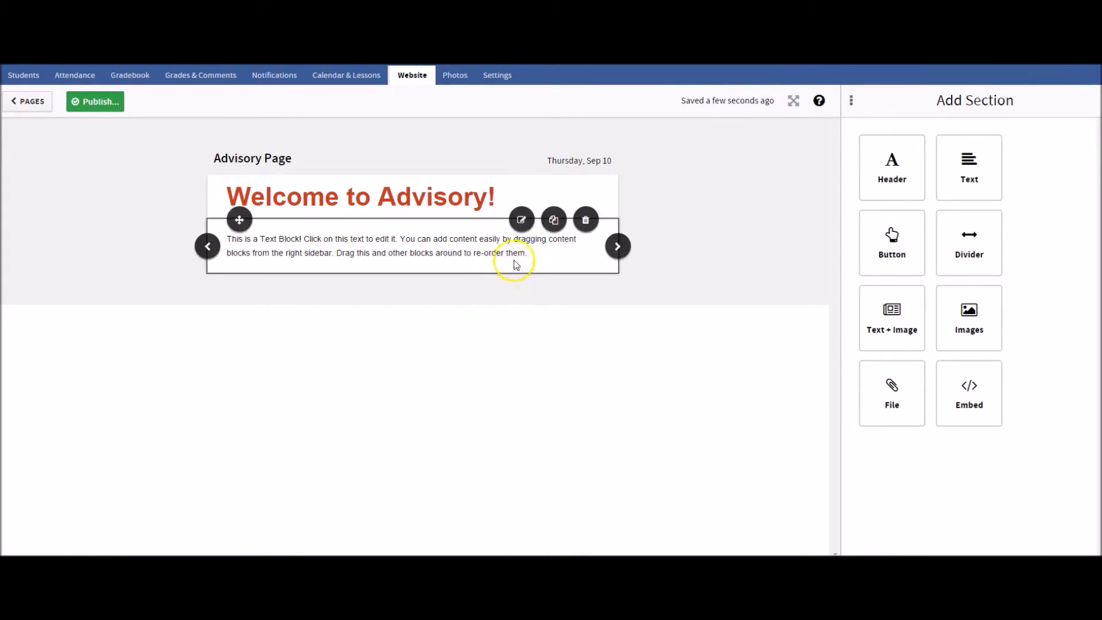
left_click(526, 228)
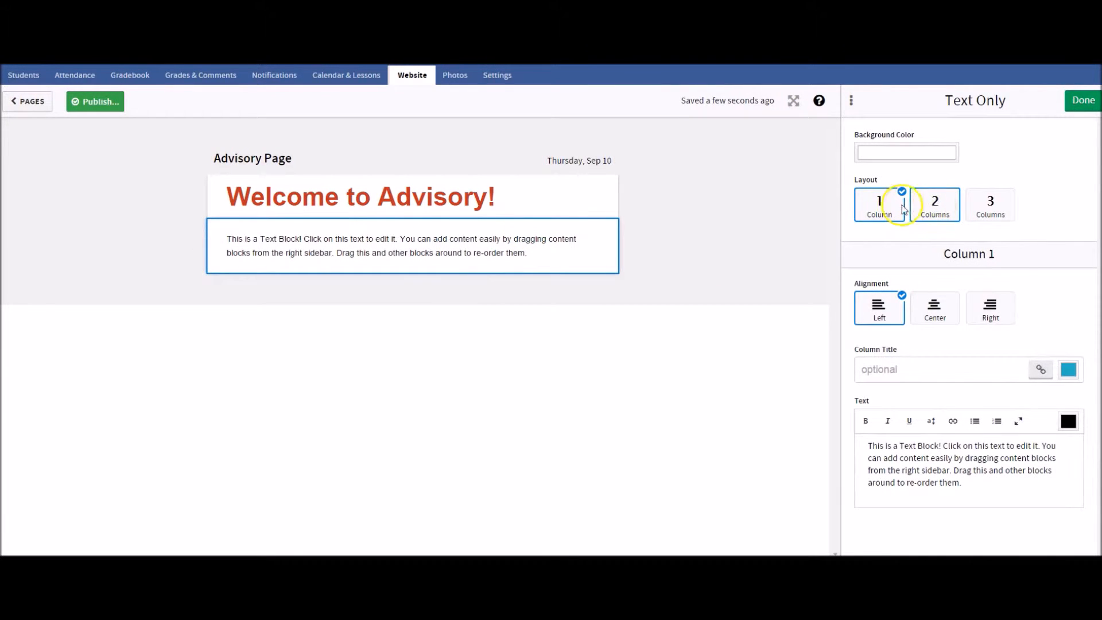
left_click(1001, 206)
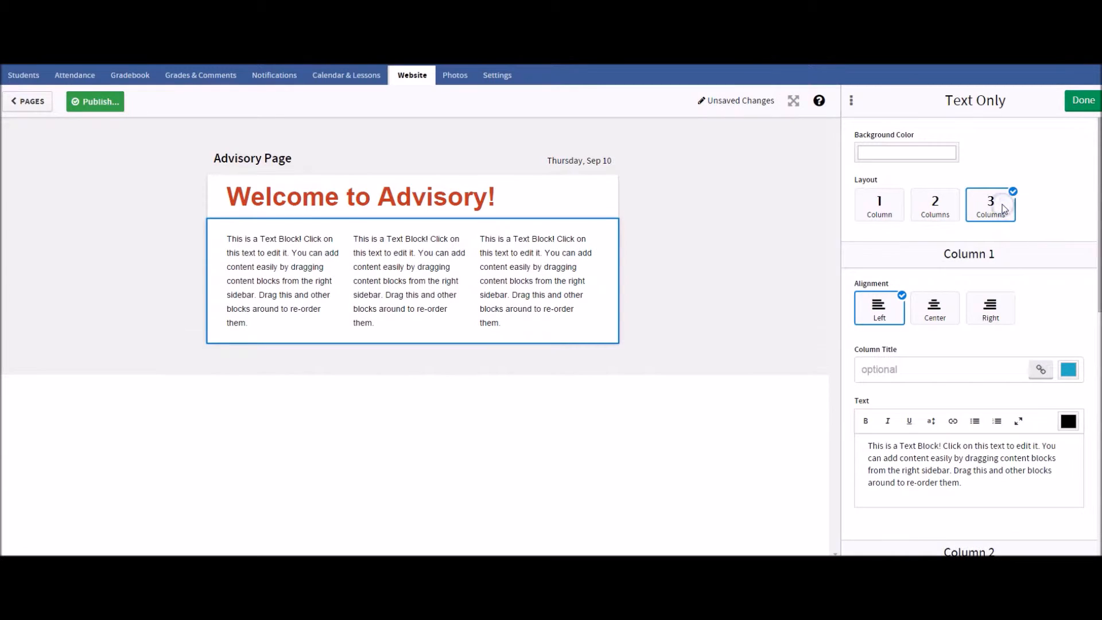
Set the title of the text section's first column to "Hello!".
mouse_move(380, 313)
scroll(900, 369, "down", 3)
scroll(901, 370, "up", 2)
scroll(901, 373, "down", 1)
scroll(900, 372, "down", 4)
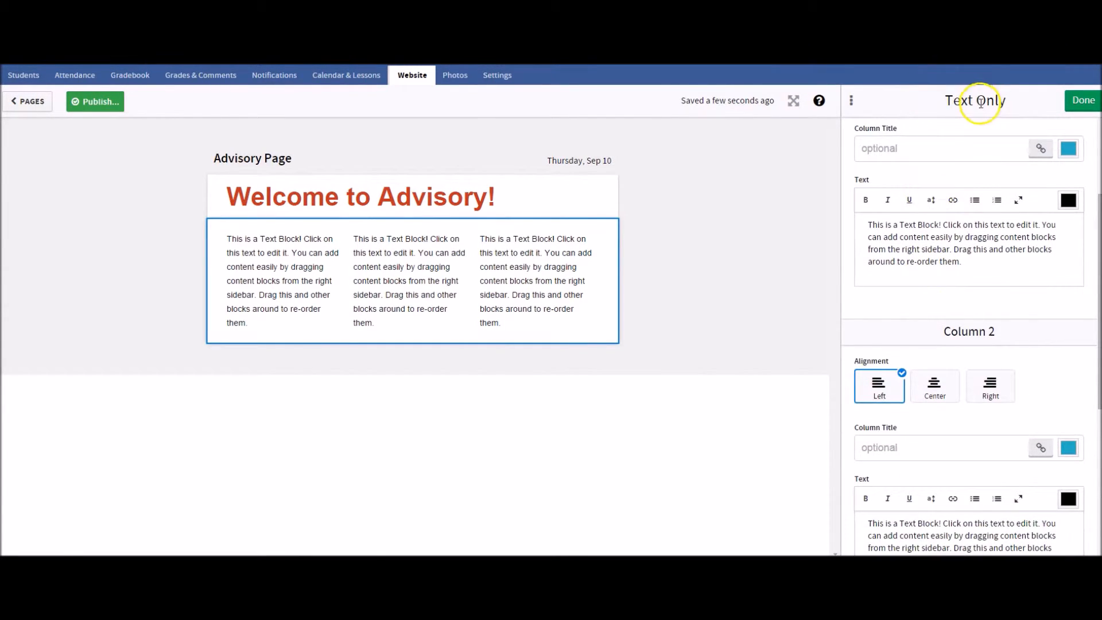
scroll(888, 206, "up", 2)
left_click(886, 223)
type("Hell")
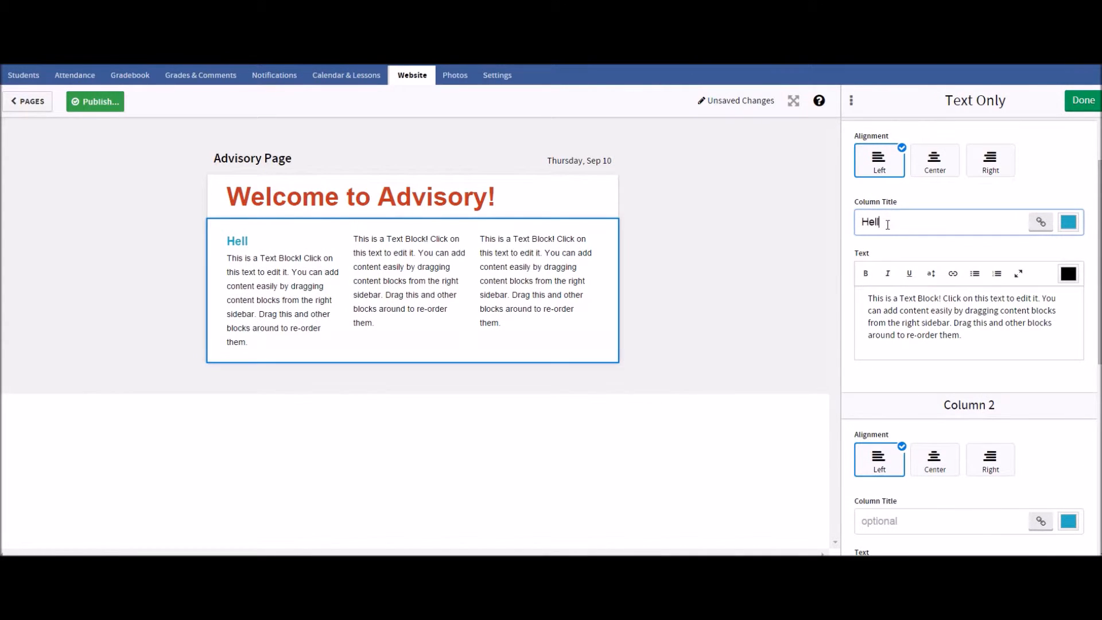
type("o!")
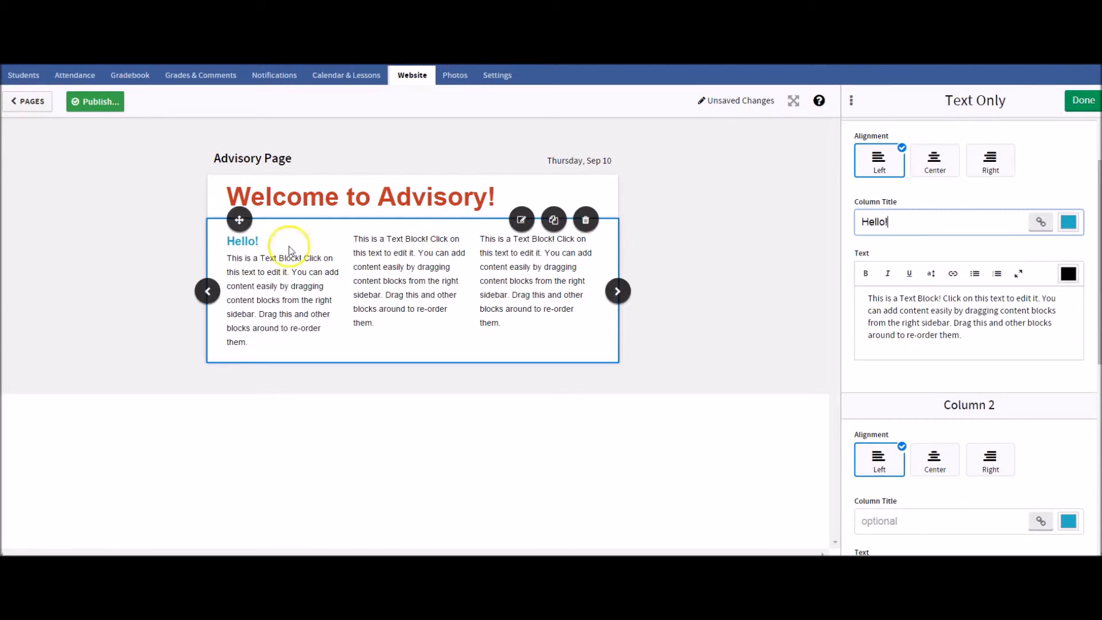
Replace the first column's placeholder text with "This is my text block!".
double_click(930, 298)
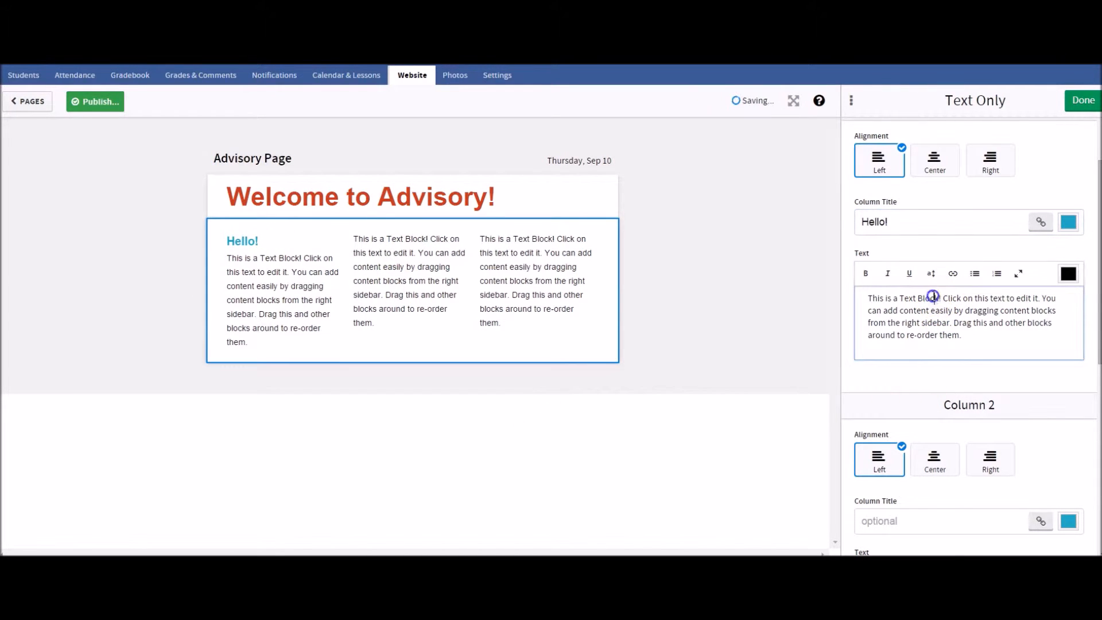
triple_click(933, 296)
type("This is my text block!")
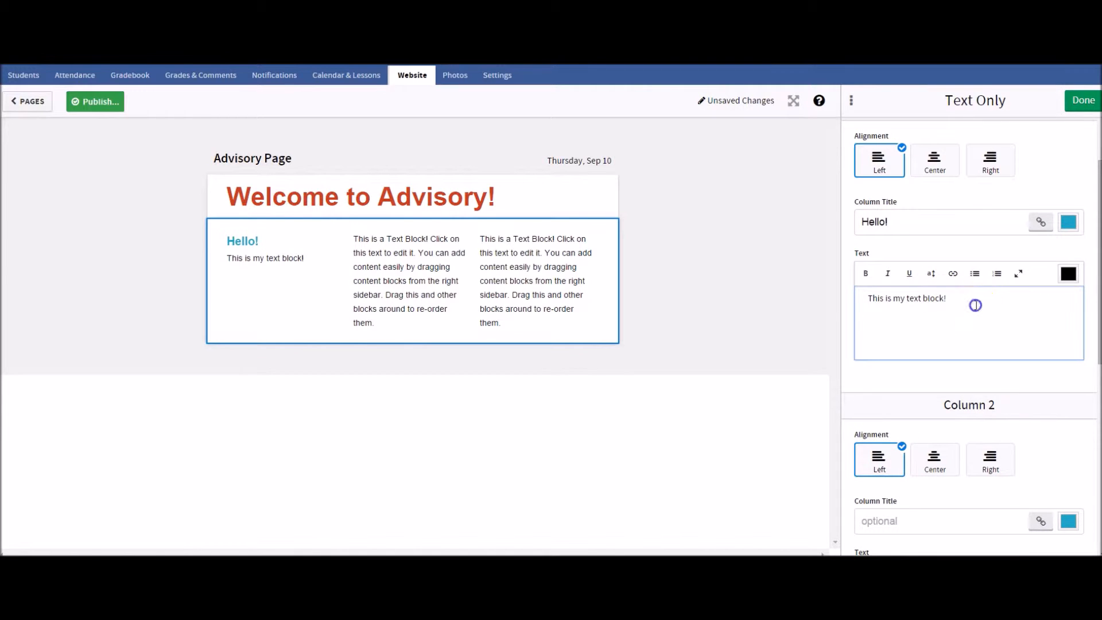
Format the first column's text "This is my text block!" as bold, italic and underlined at 20px.
left_click_drag(966, 301, 858, 301)
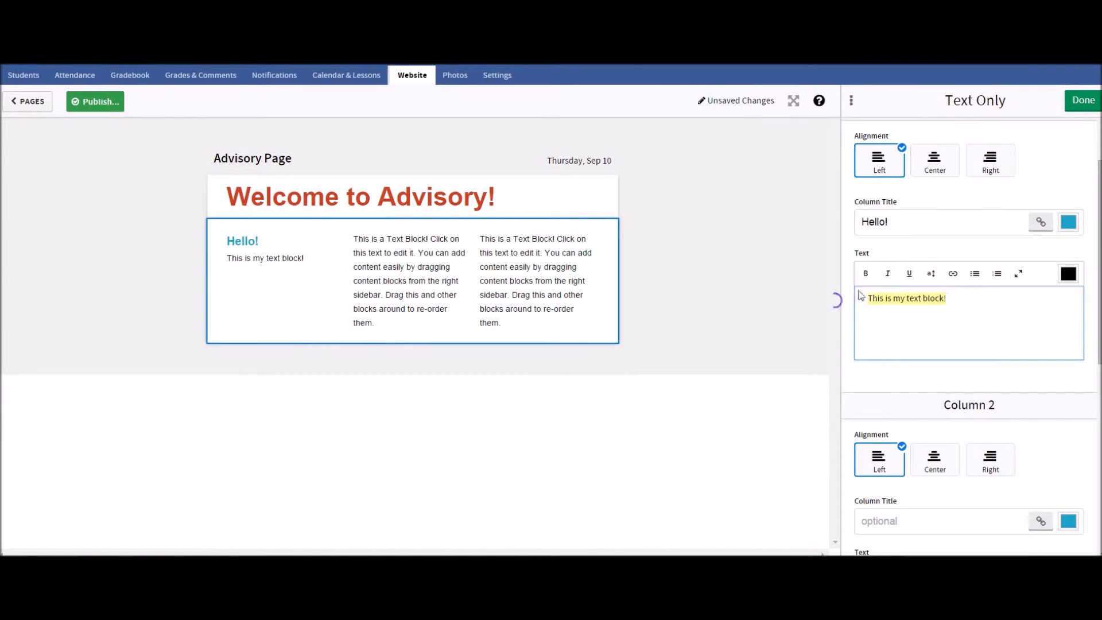
left_click(865, 273)
left_click(888, 273)
left_click(907, 274)
left_click(931, 274)
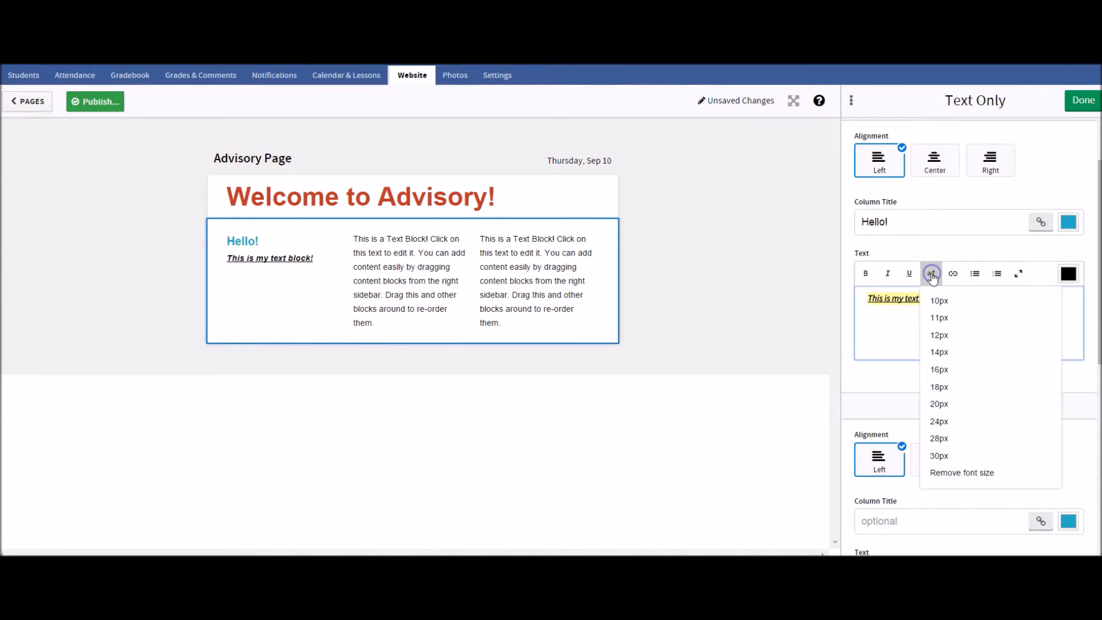
left_click(935, 405)
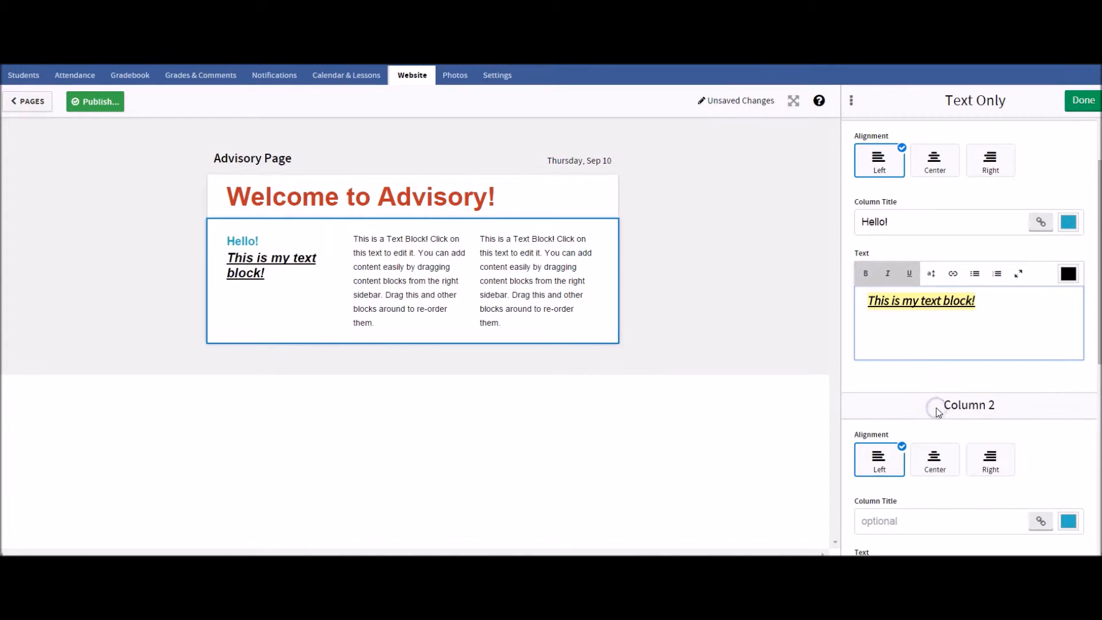
Try a bulleted list on the first column's text, switch it to a numbered list, and view the fullscreen text editor.
left_click(953, 275)
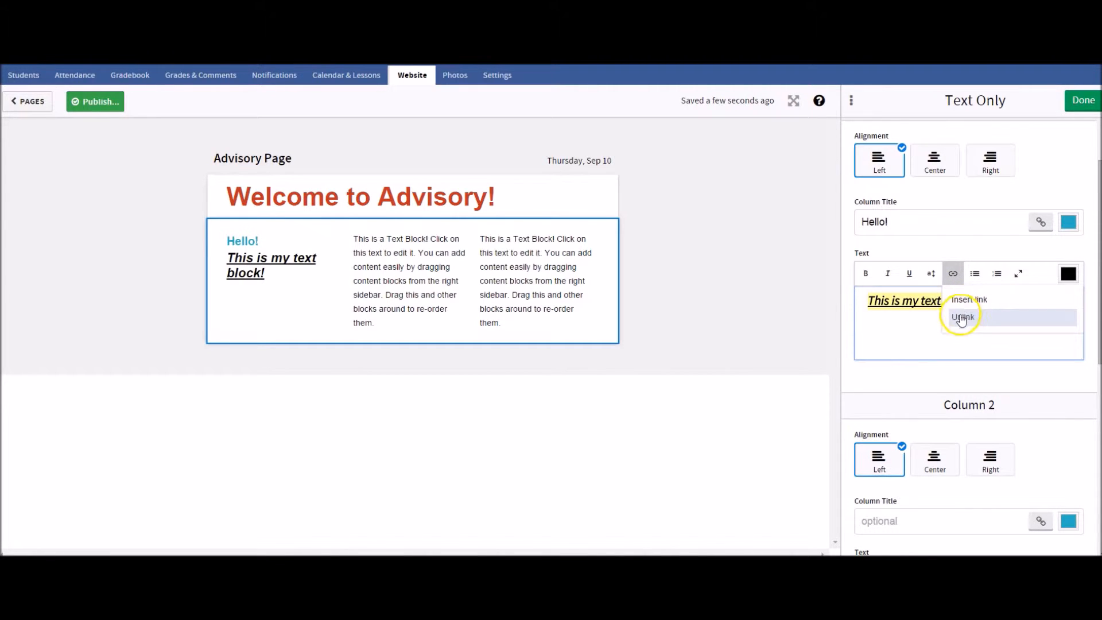
left_click(911, 328)
left_click(976, 282)
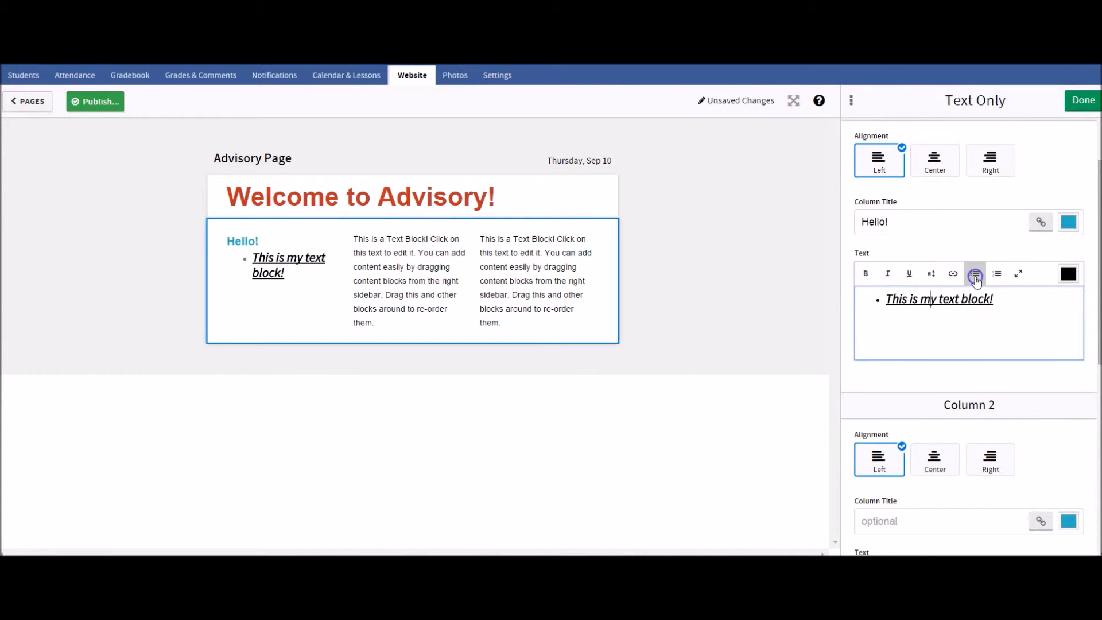
left_click(995, 280)
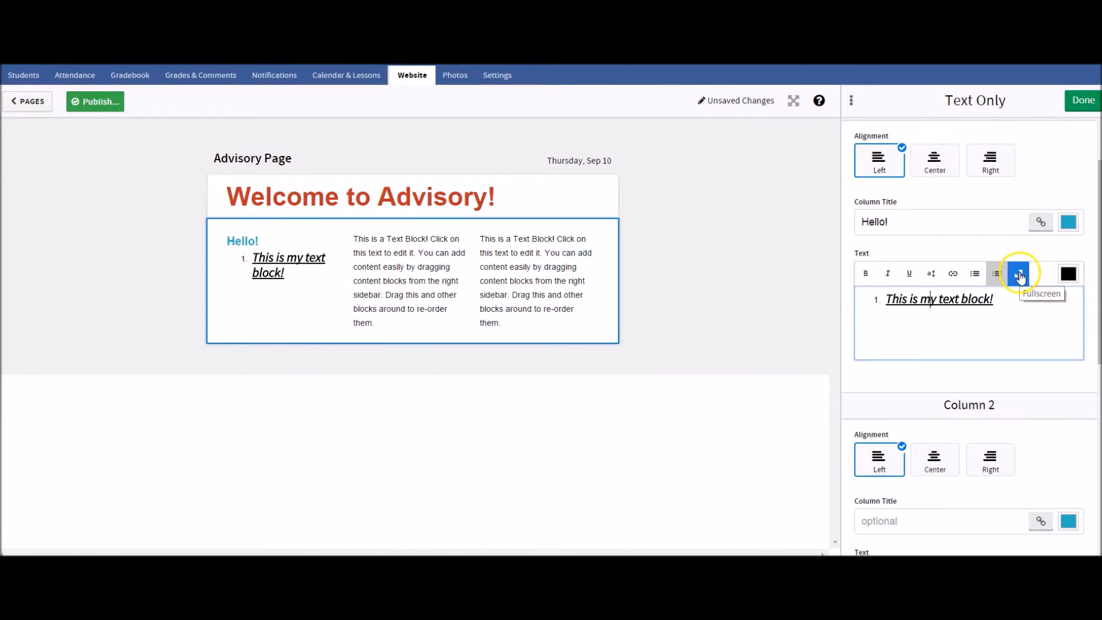
left_click(1019, 274)
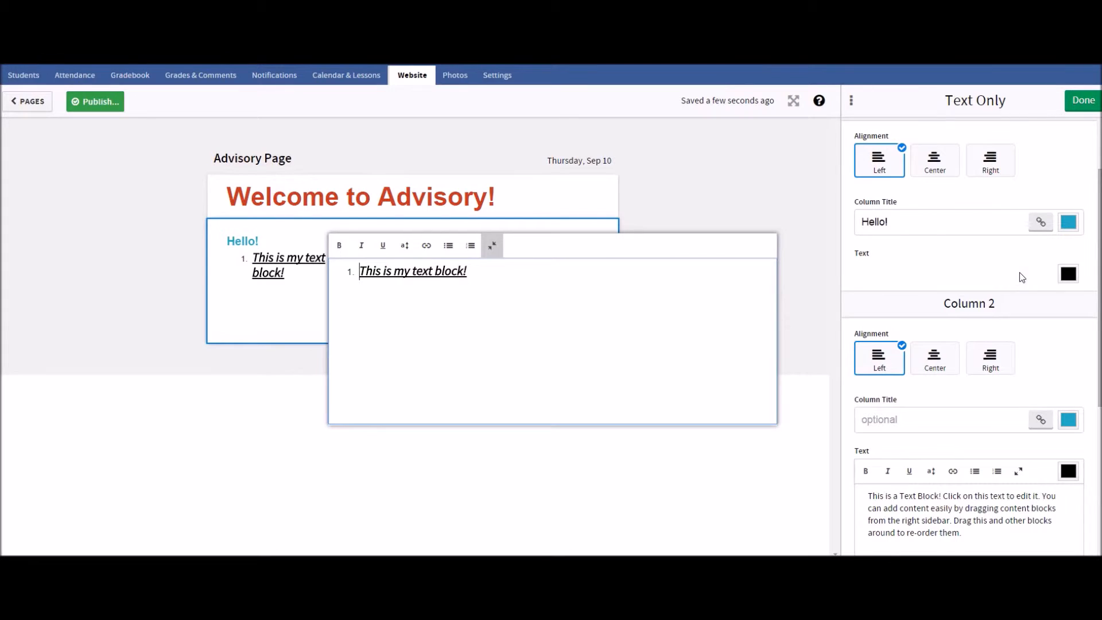
left_click(491, 251)
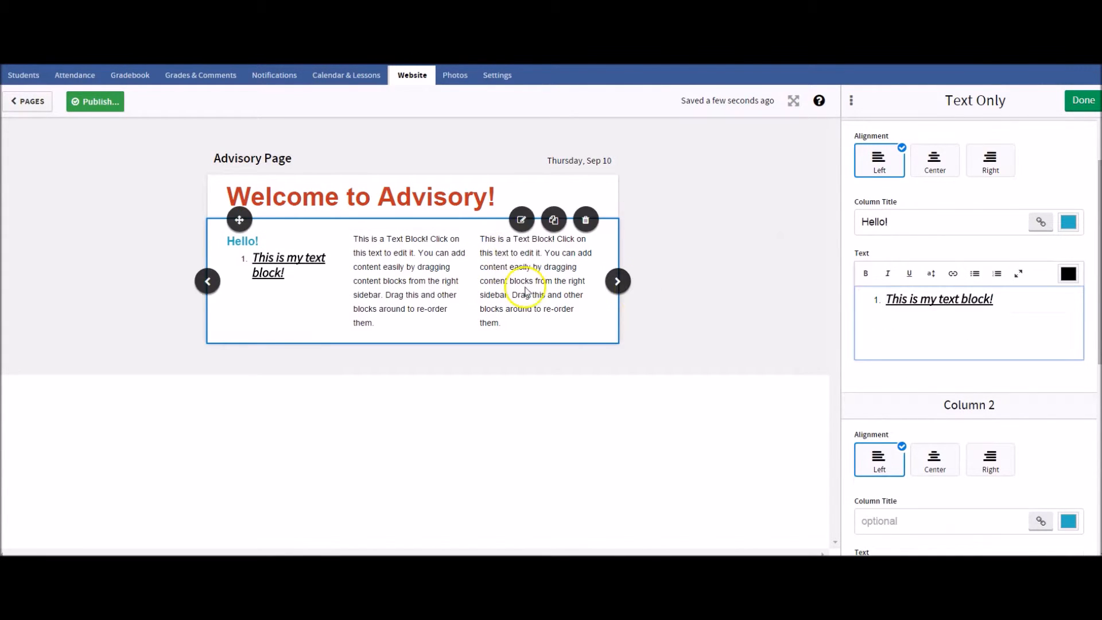
Change the text section to a one-column layout and close its settings.
scroll(977, 215, "up", 3)
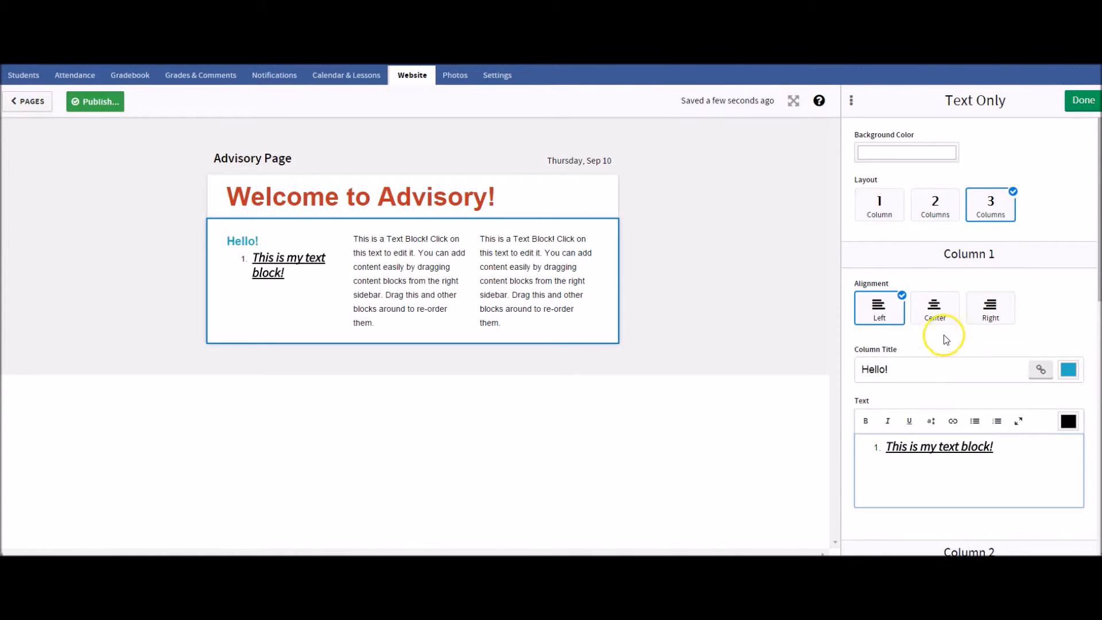
left_click(881, 207)
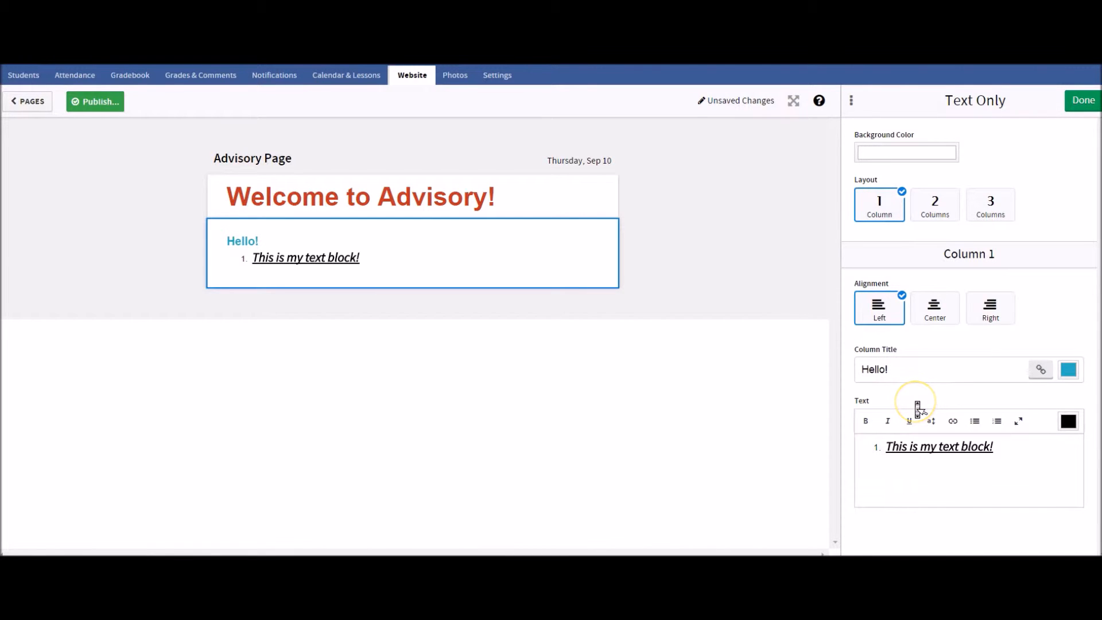
left_click(1086, 102)
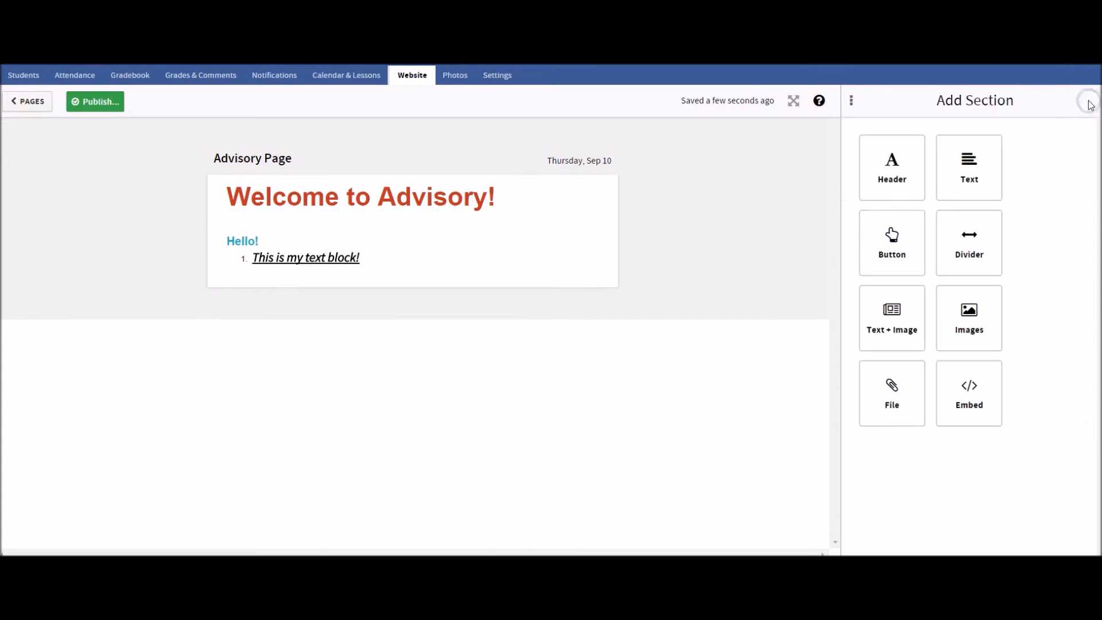
Add a Button section below the text section and open its settings.
left_click_drag(898, 239, 354, 324)
mouse_move(422, 308)
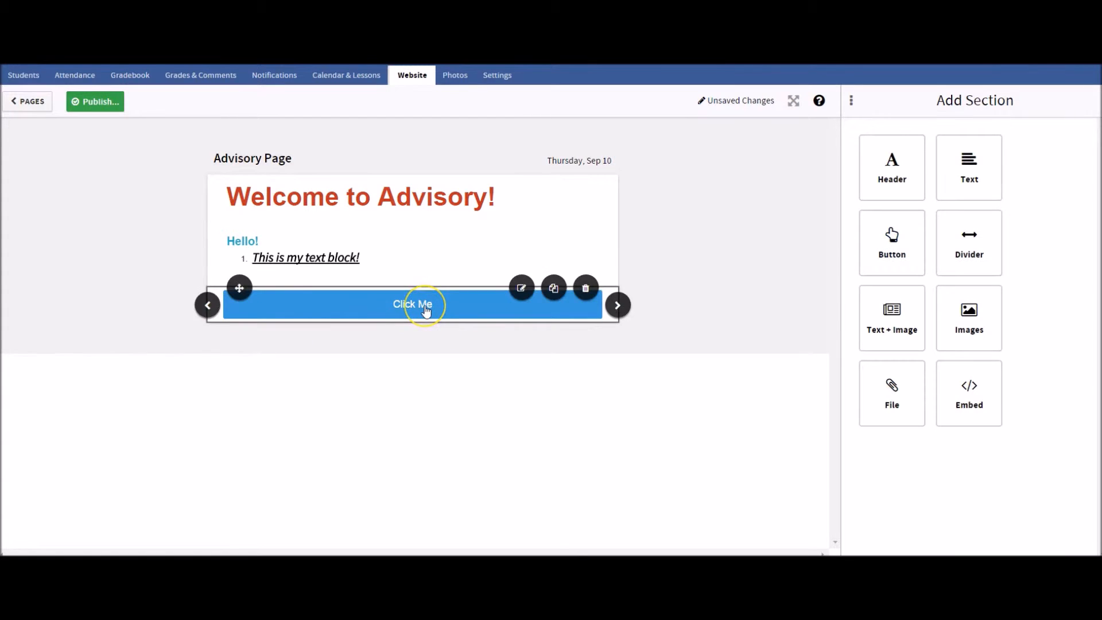
left_click(414, 309)
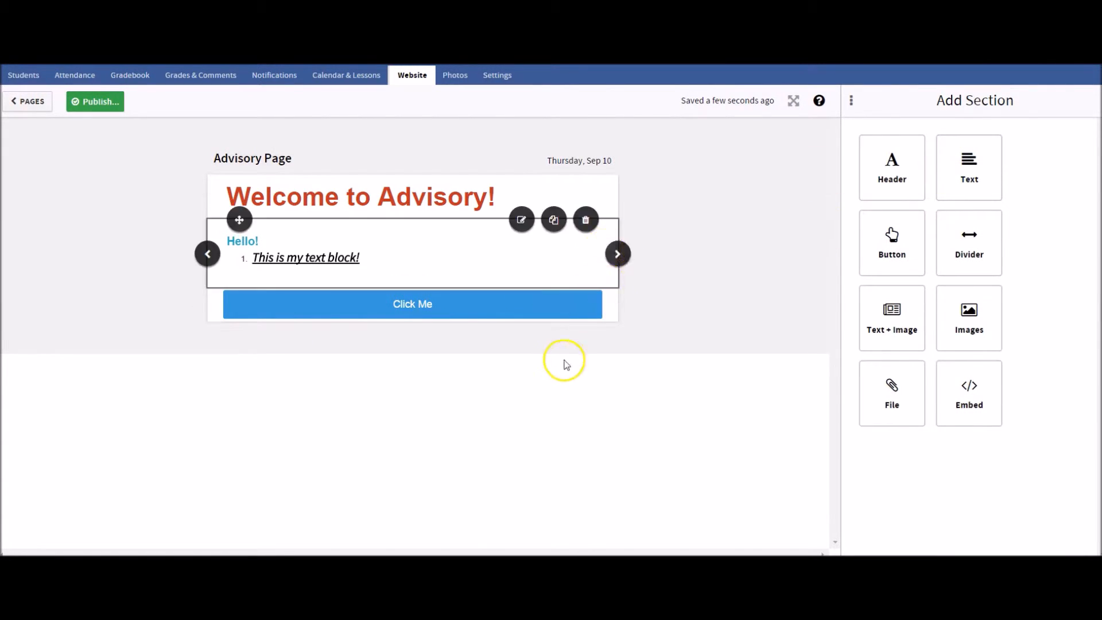
left_click(522, 288)
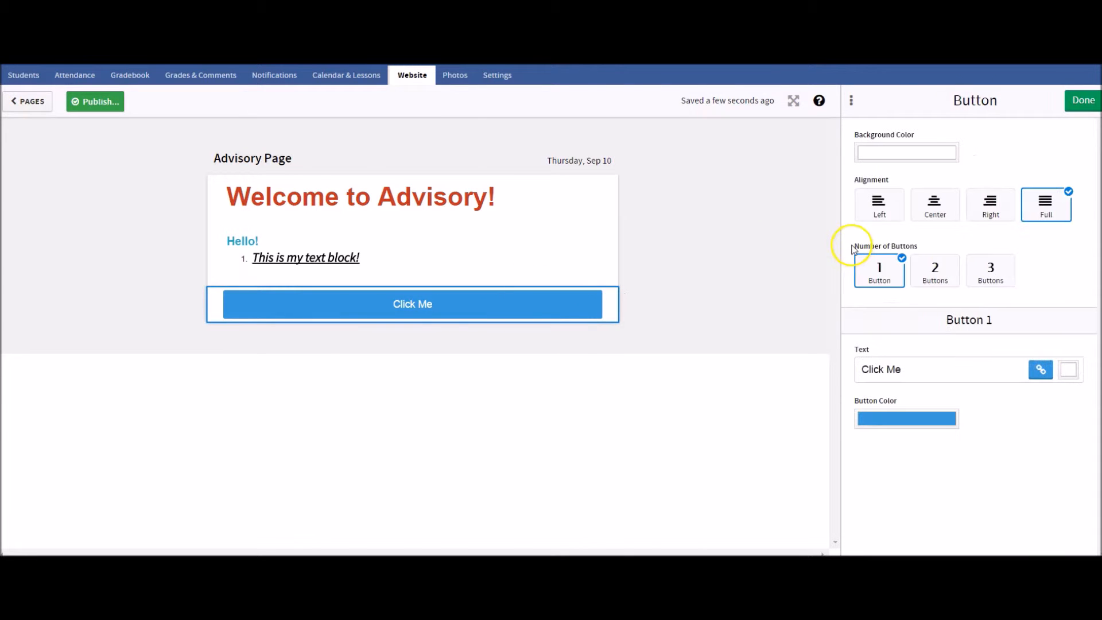
Set the button section to three buttons and duplicate the whole section.
left_click(1002, 270)
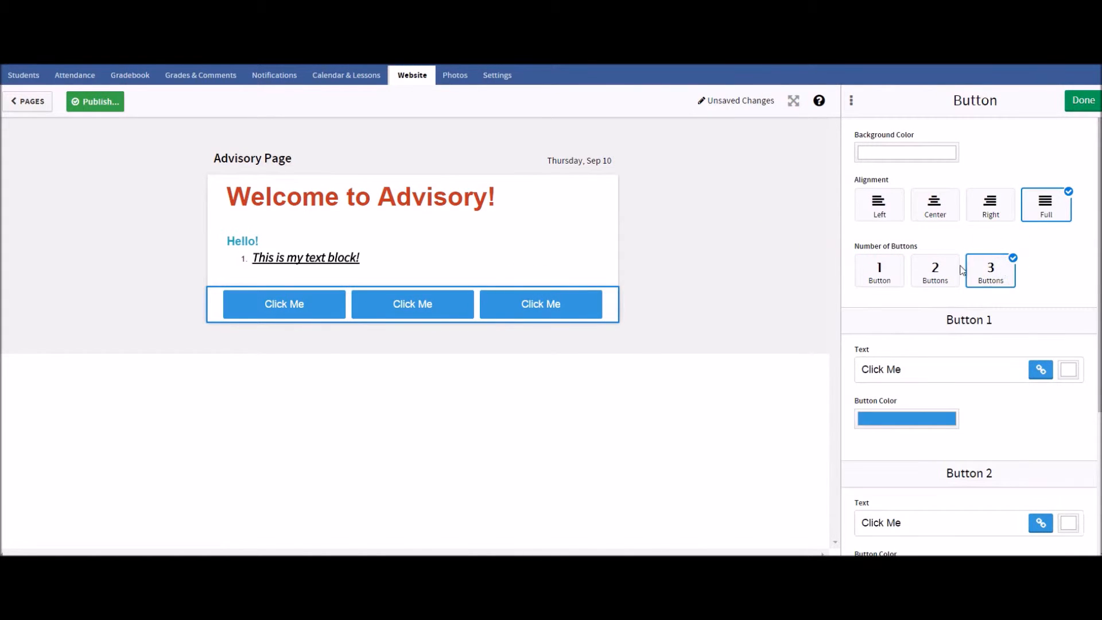
left_click(565, 309)
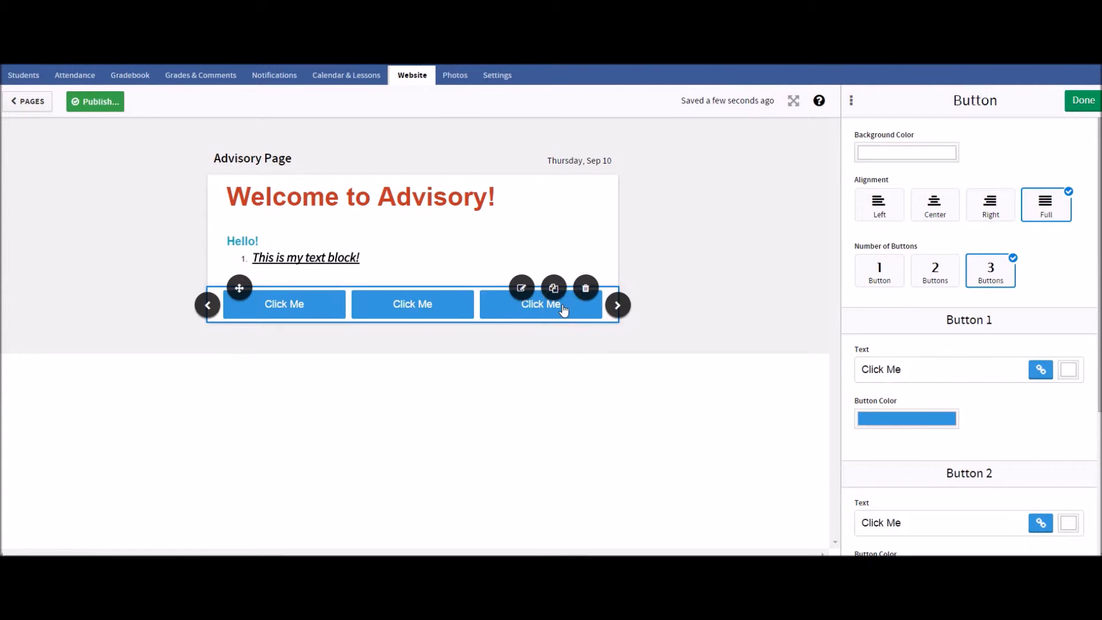
left_click(553, 289)
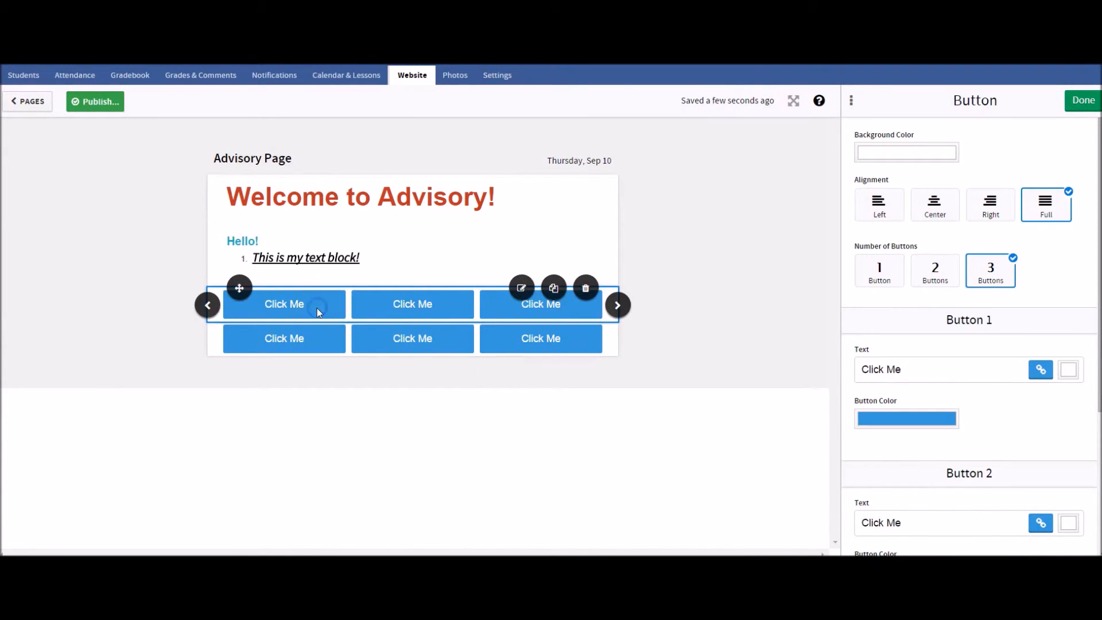
Set the text of the first button in the upper row to "Google Drive".
left_click_drag(904, 369, 791, 366)
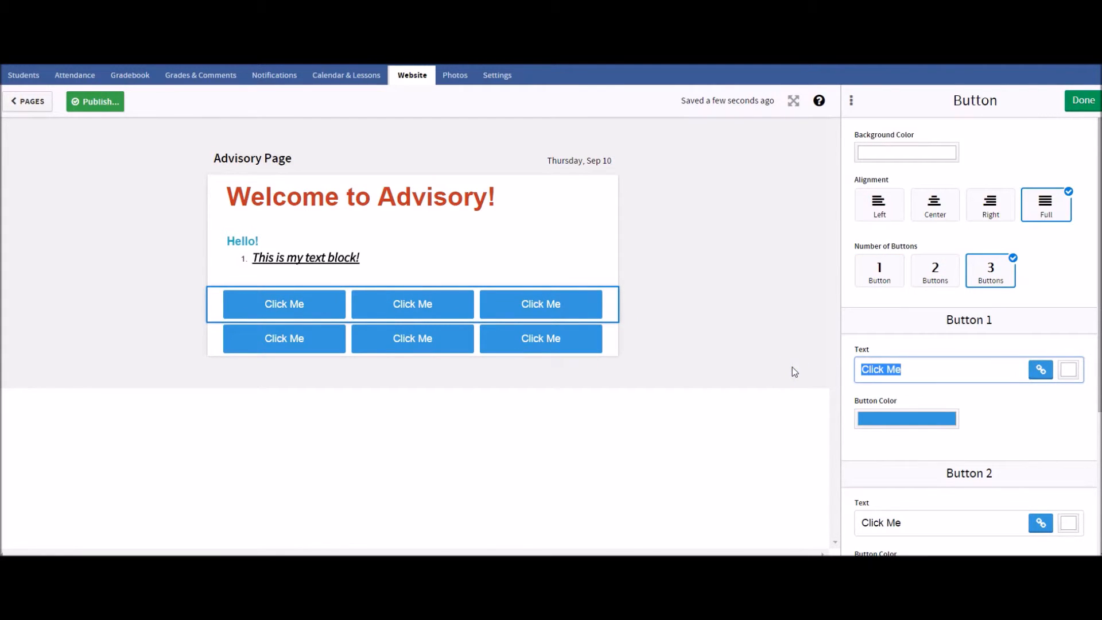
type("Google D")
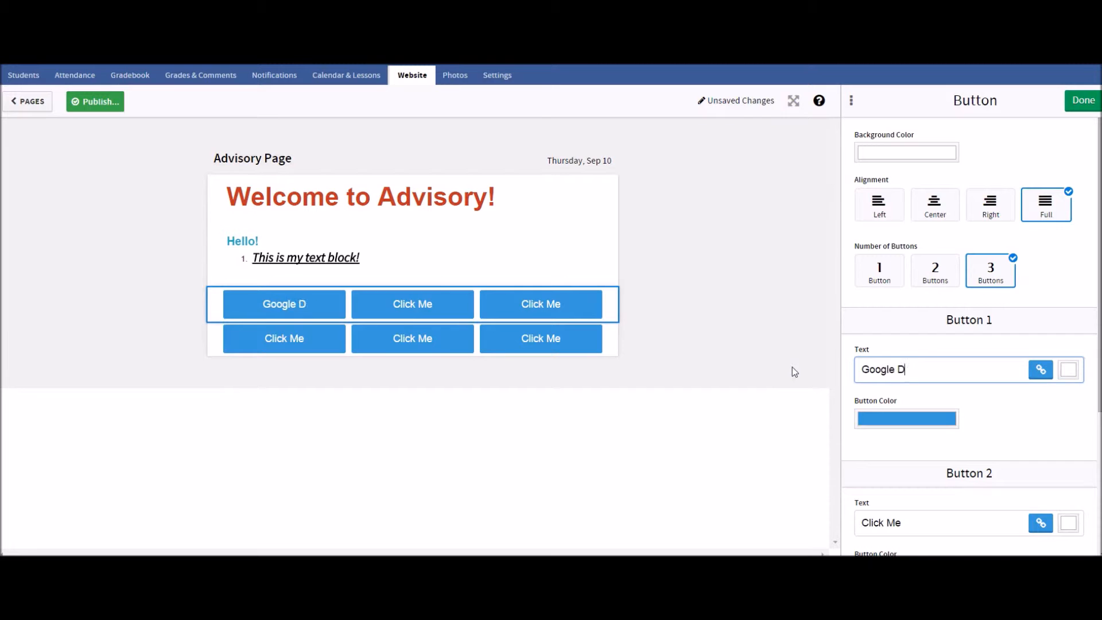
type("rive")
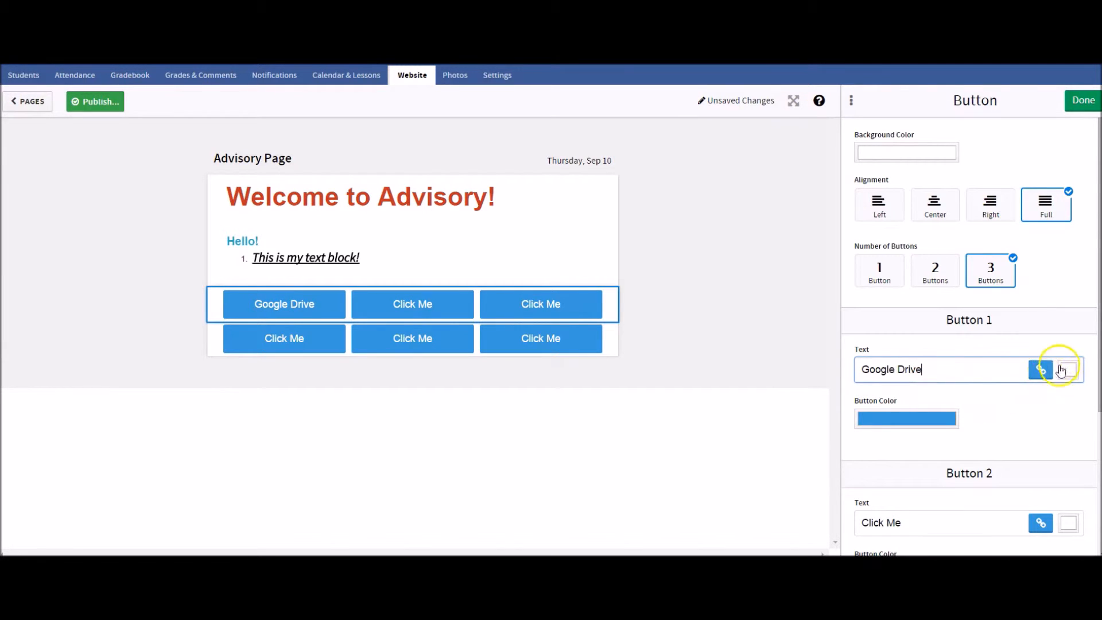
left_click(1041, 370)
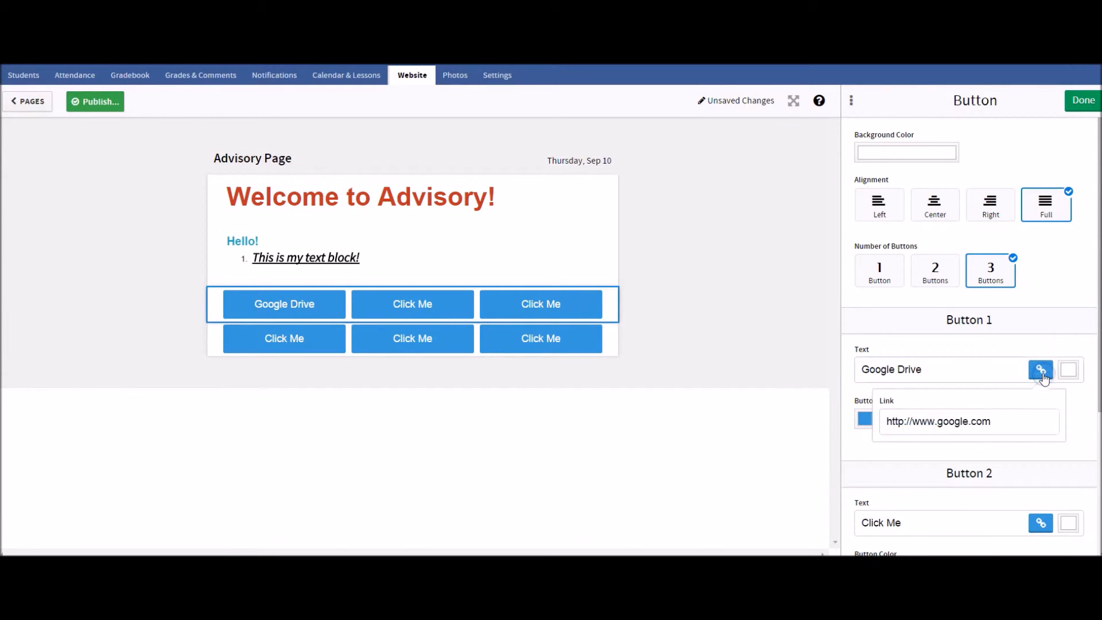
left_click(1016, 425)
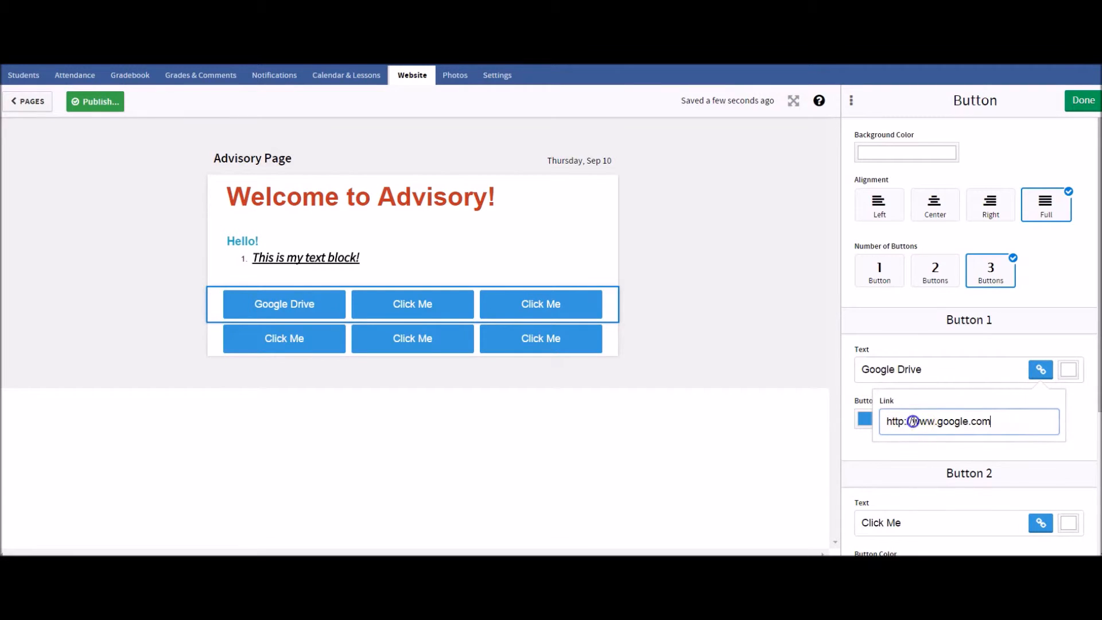
type("Dr")
key("BackSpace")
type("drive")
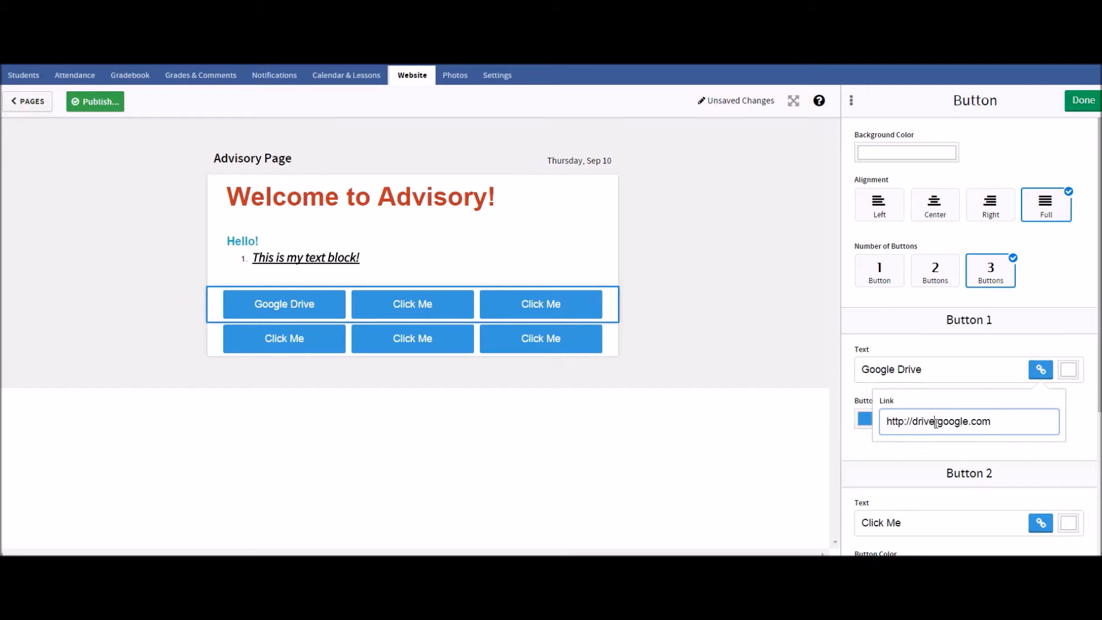
left_click(1001, 423)
Set the Google Drive button's text color to near-black #171515.
left_click(1068, 370)
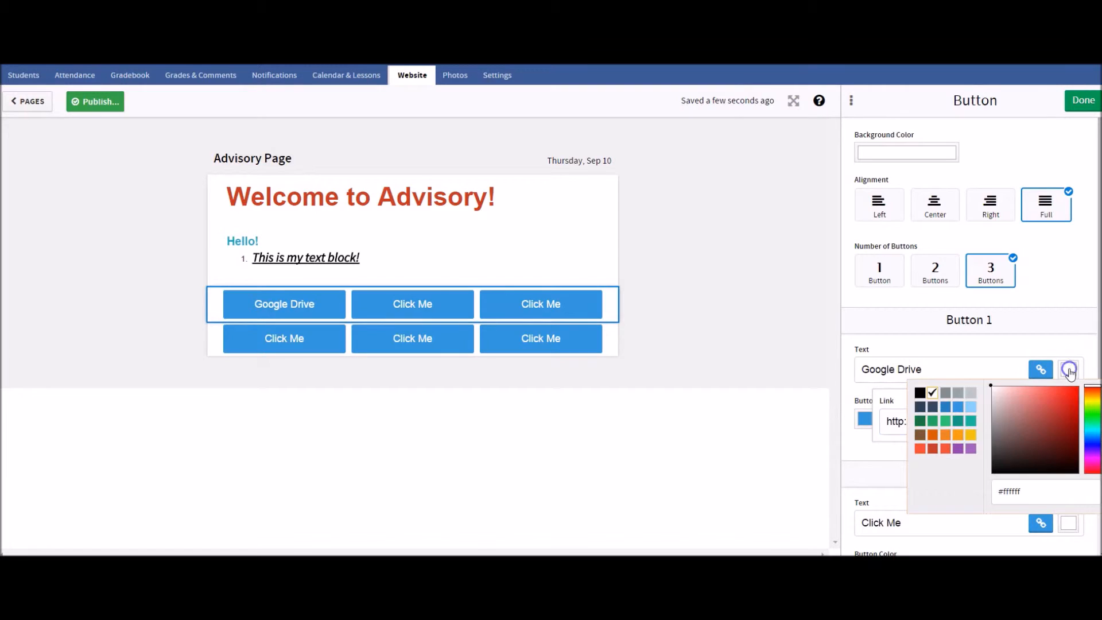
left_click(986, 395)
left_click(998, 465)
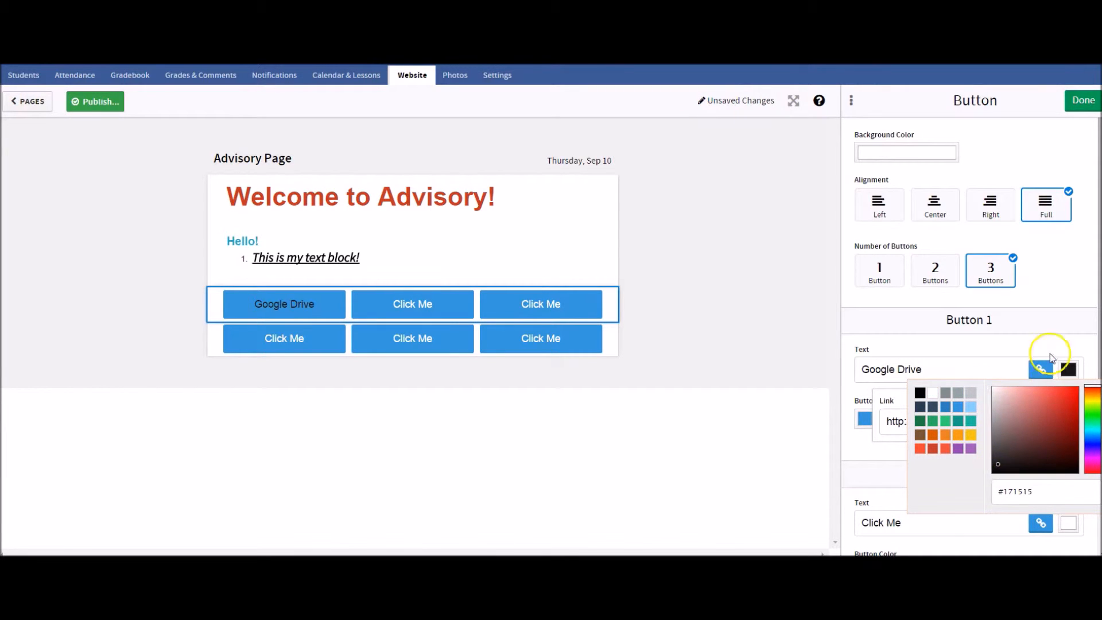
left_click(1078, 349)
Try white and light blue as the Google Drive button's color, and settle on yellow.
left_click(914, 414)
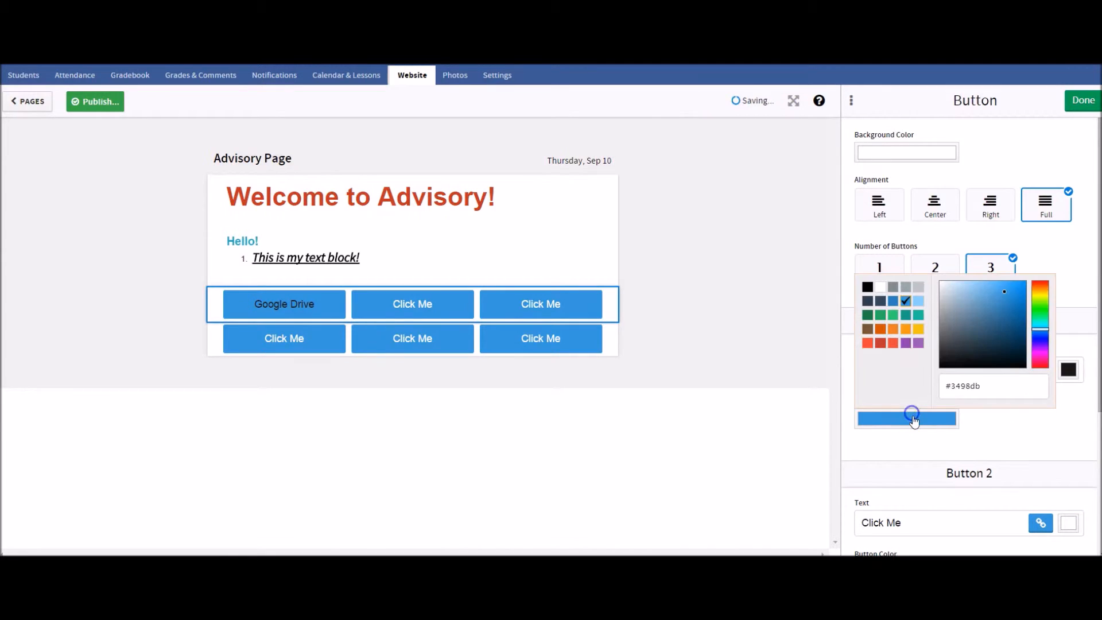
left_click(881, 287)
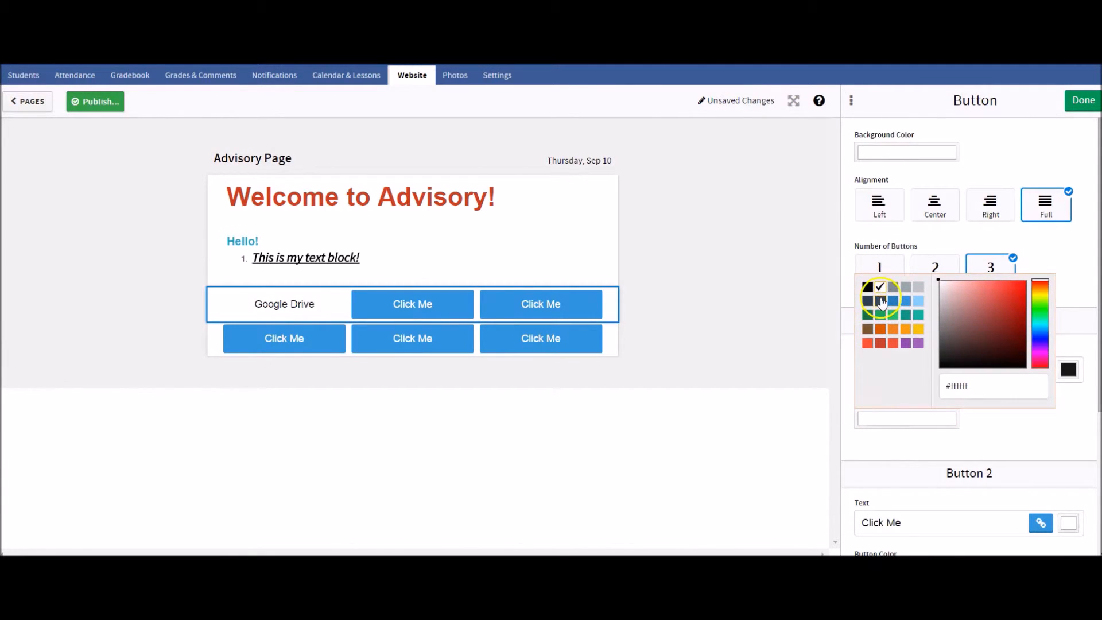
left_click(917, 301)
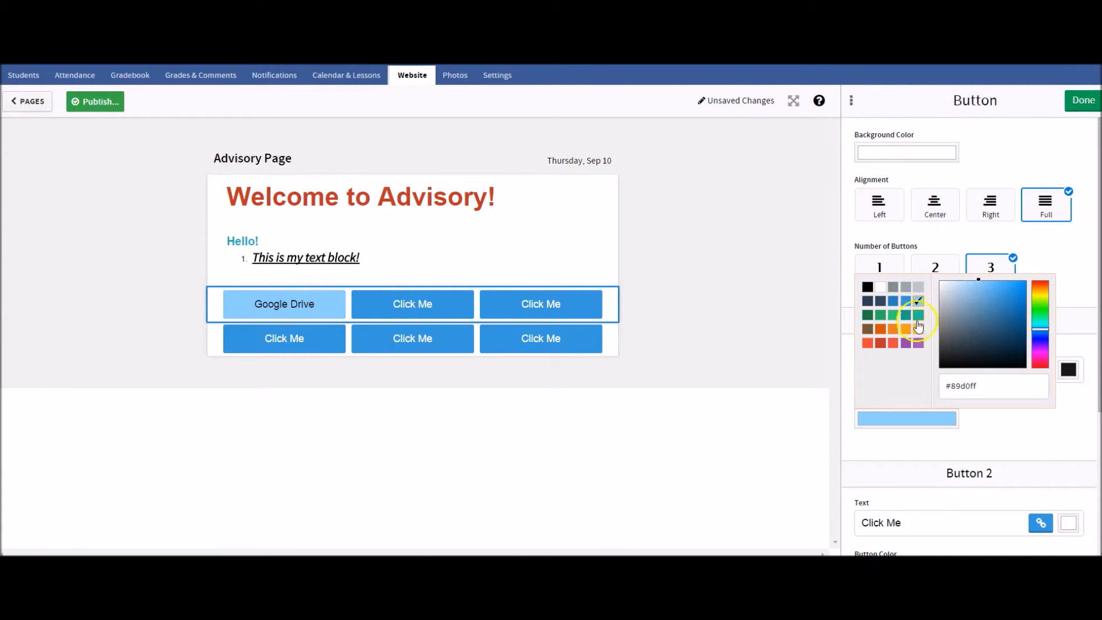
left_click(918, 329)
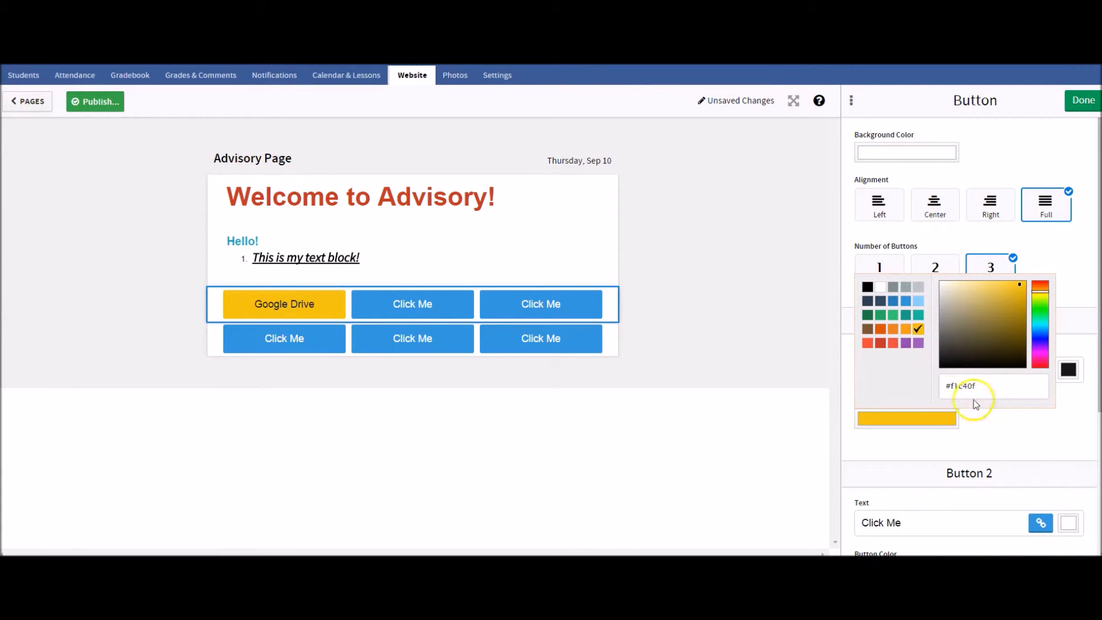
left_click(1008, 424)
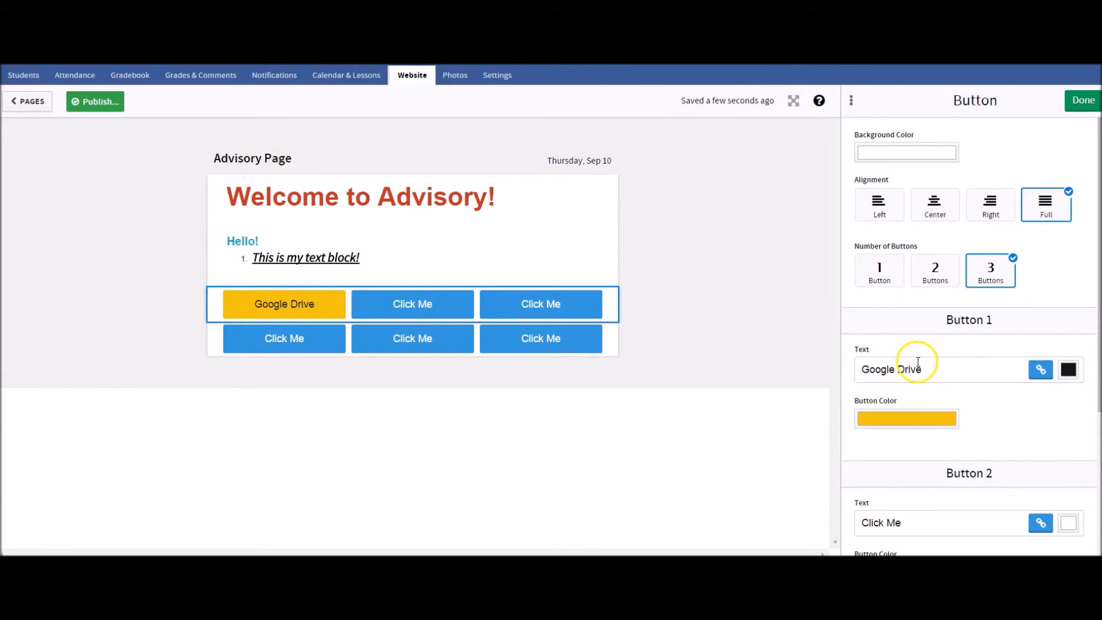
Review the settings of the second and third buttons and close the button settings.
left_click(934, 370)
scroll(1014, 423, "down", 1)
scroll(1016, 426, "down", 3)
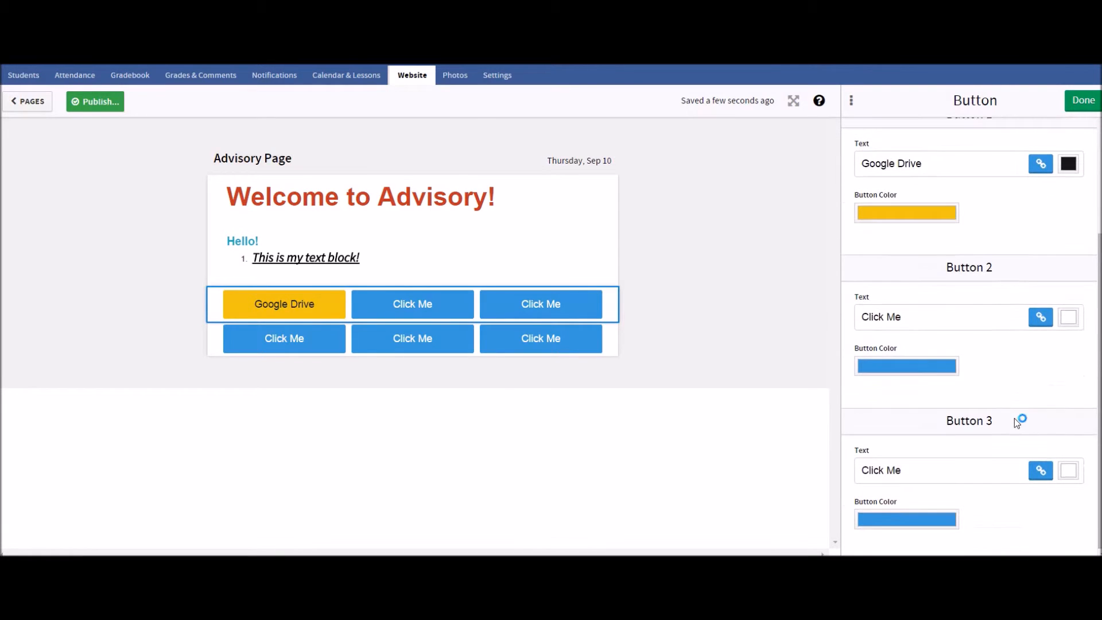
left_click(431, 290)
left_click(1088, 102)
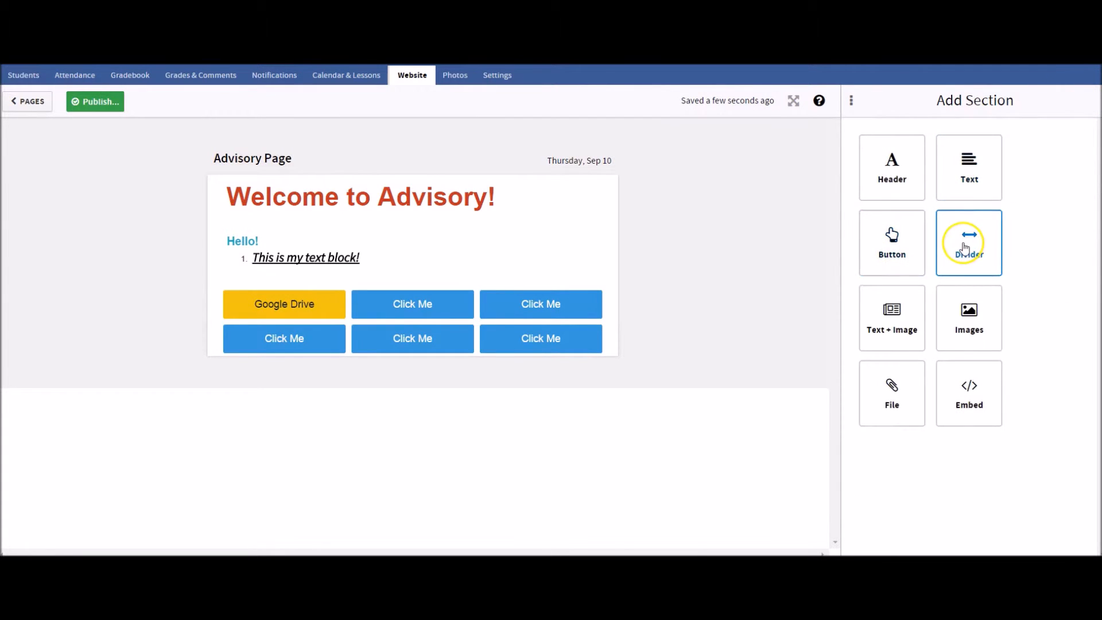
Add a Divider between the two button rows and a Text + Image section below them, with its settings open.
left_click_drag(963, 247, 347, 352)
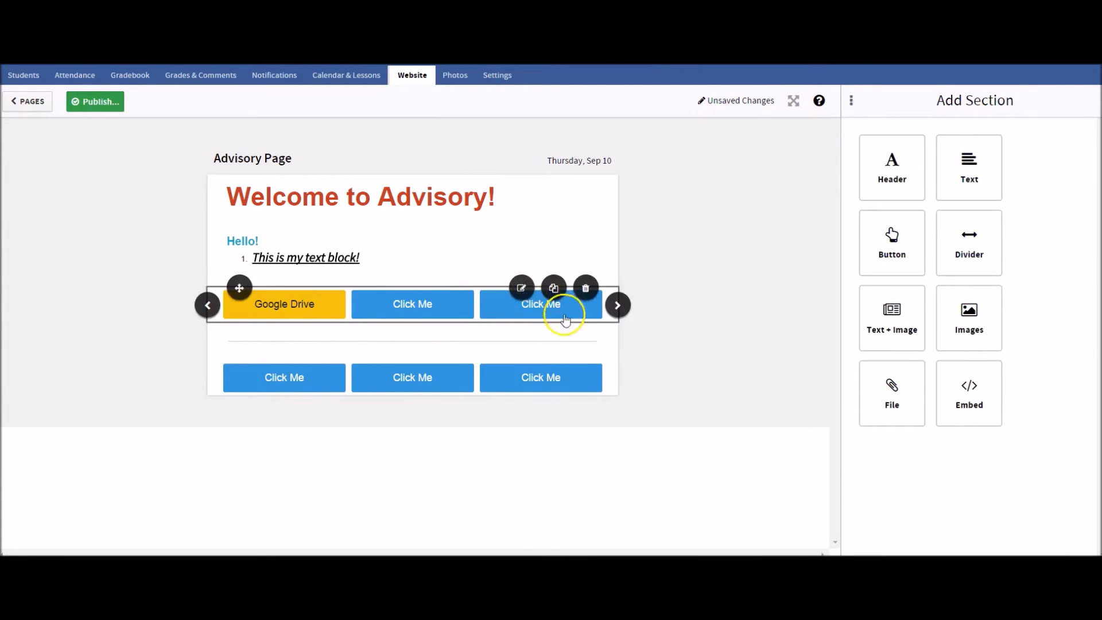
left_click_drag(893, 309, 401, 404)
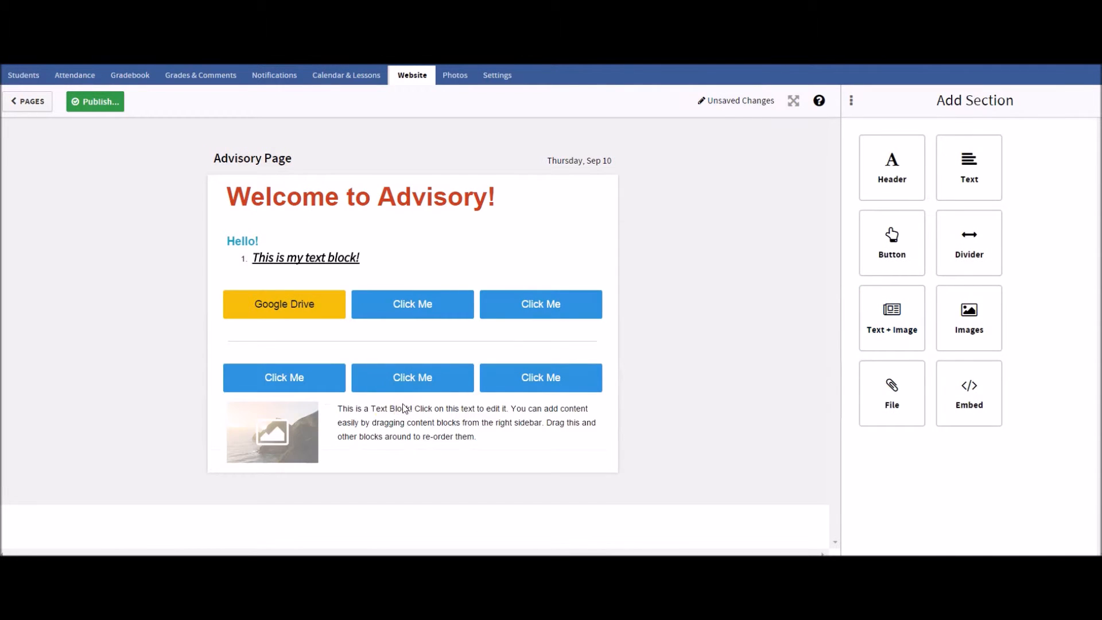
left_click(487, 438)
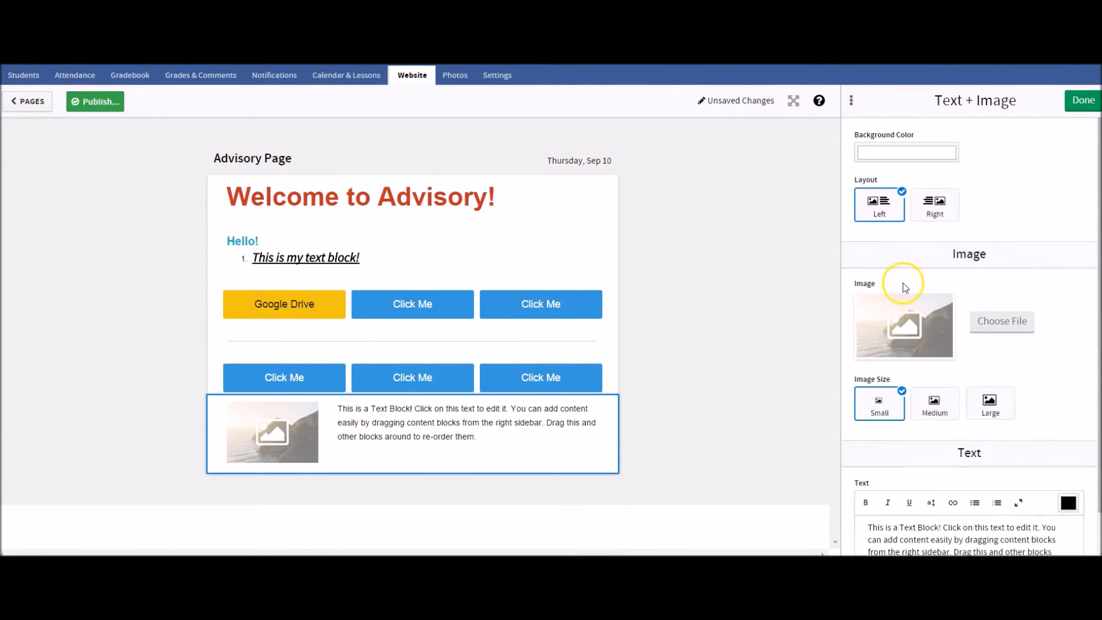
Insert the NOBi-computer image into the Text + Image section, try the Medium size, and set the image size to Large.
left_click(985, 326)
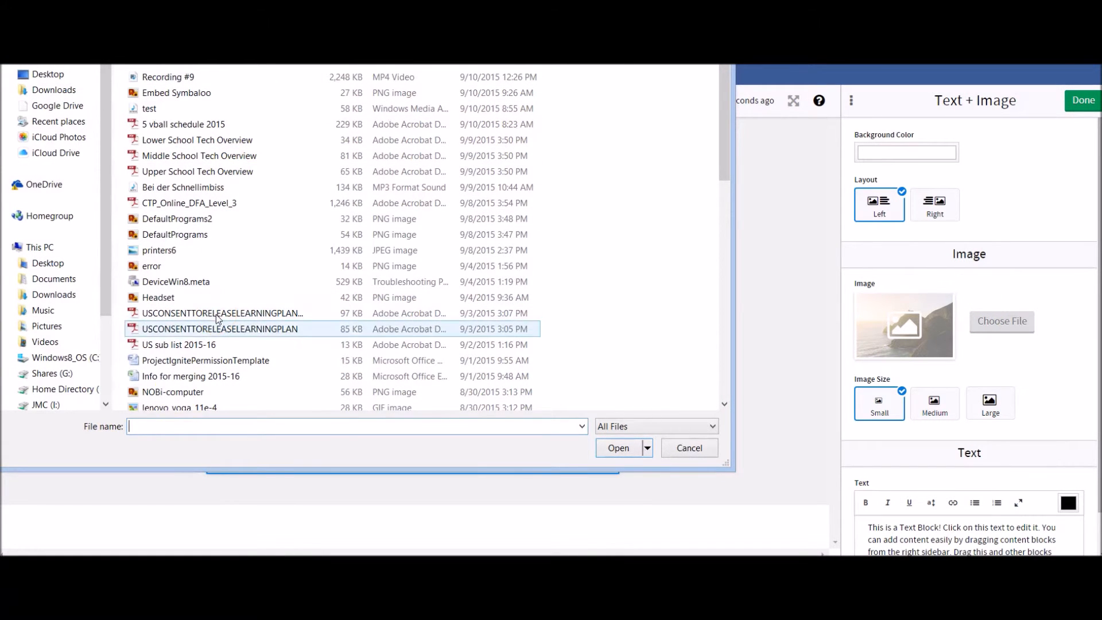
left_click(172, 391)
left_click(635, 453)
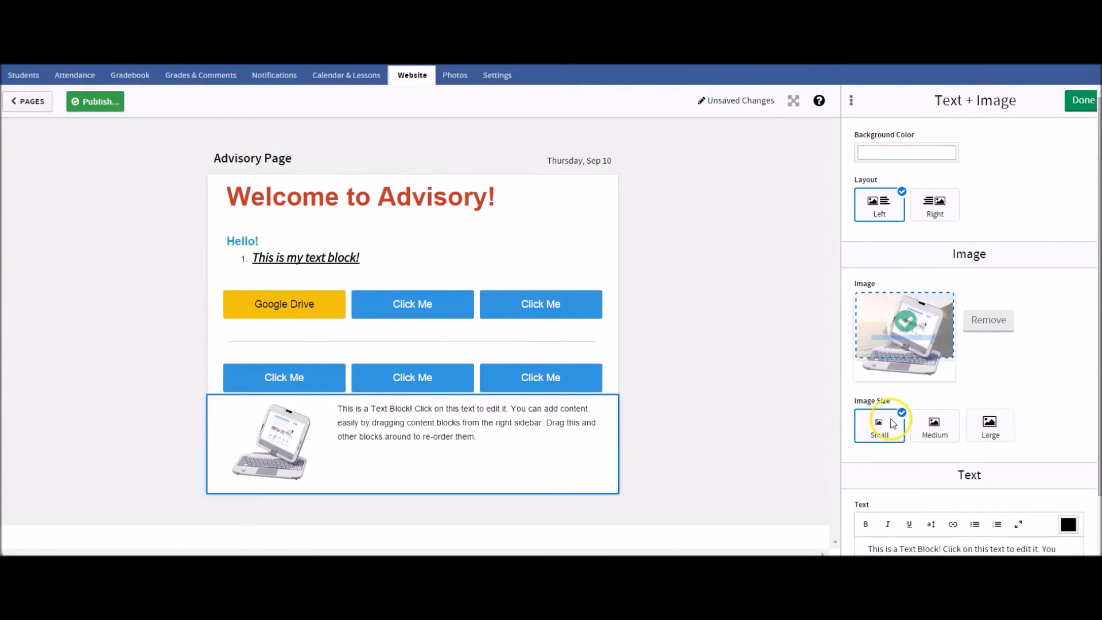
left_click(934, 425)
left_click(983, 424)
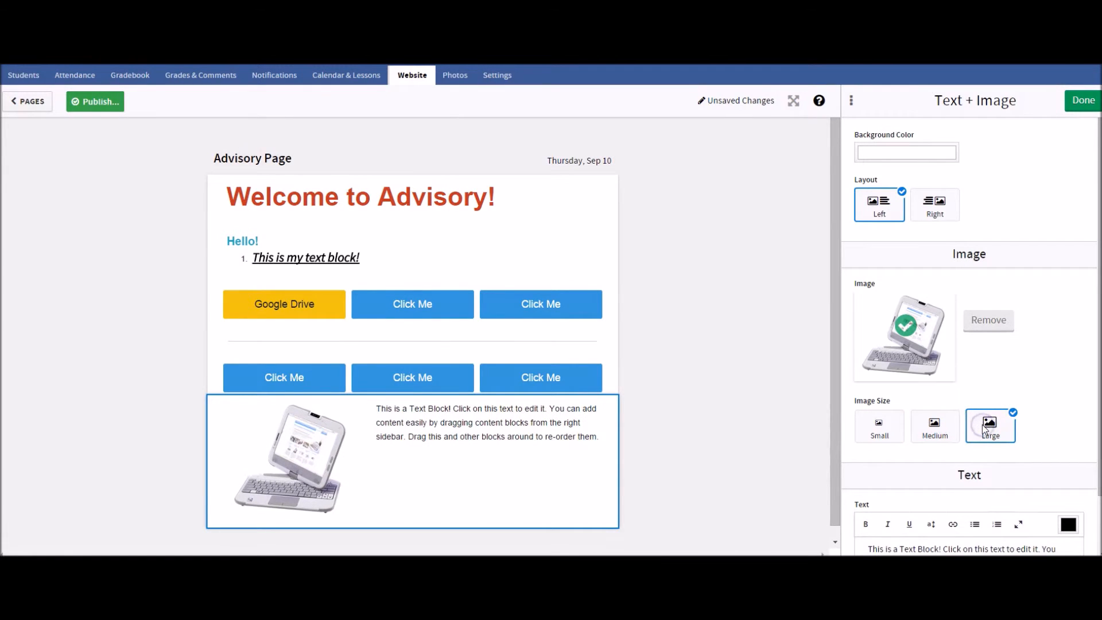
Replace the Text + Image section's placeholder text with "Nobis rock!" and finish editing the section.
scroll(972, 453, "down", 1)
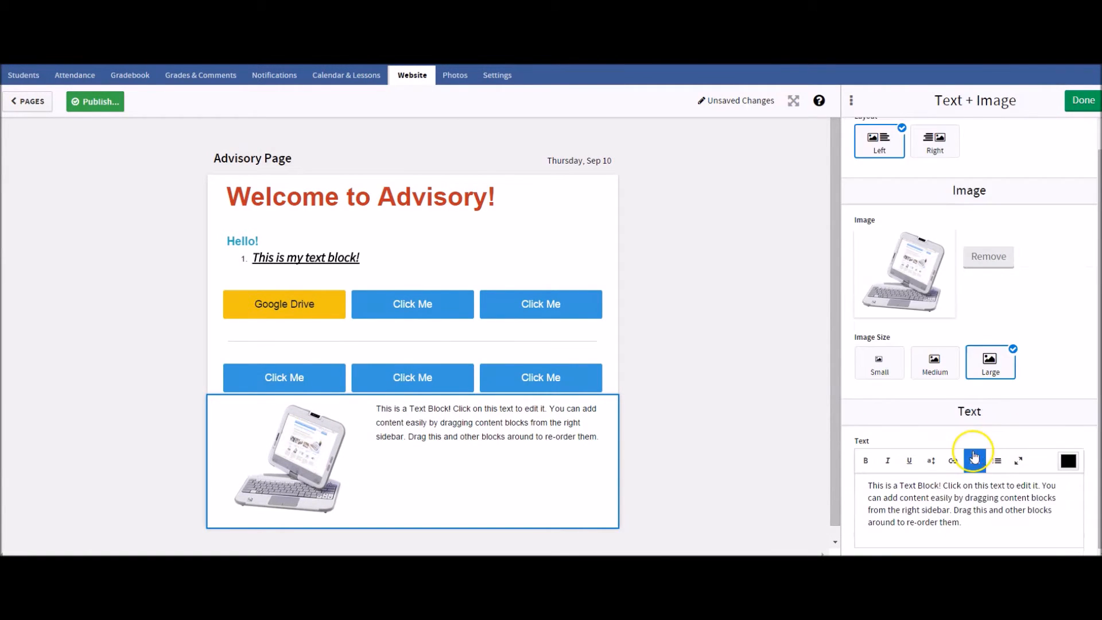
left_click_drag(964, 522, 815, 486)
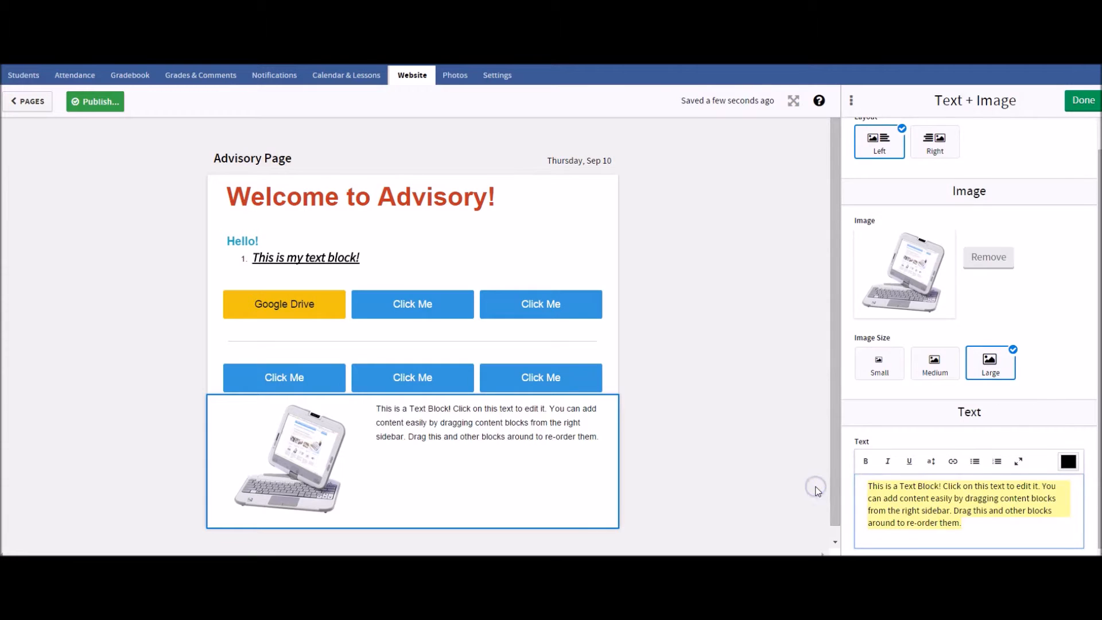
type("Nobis rock!")
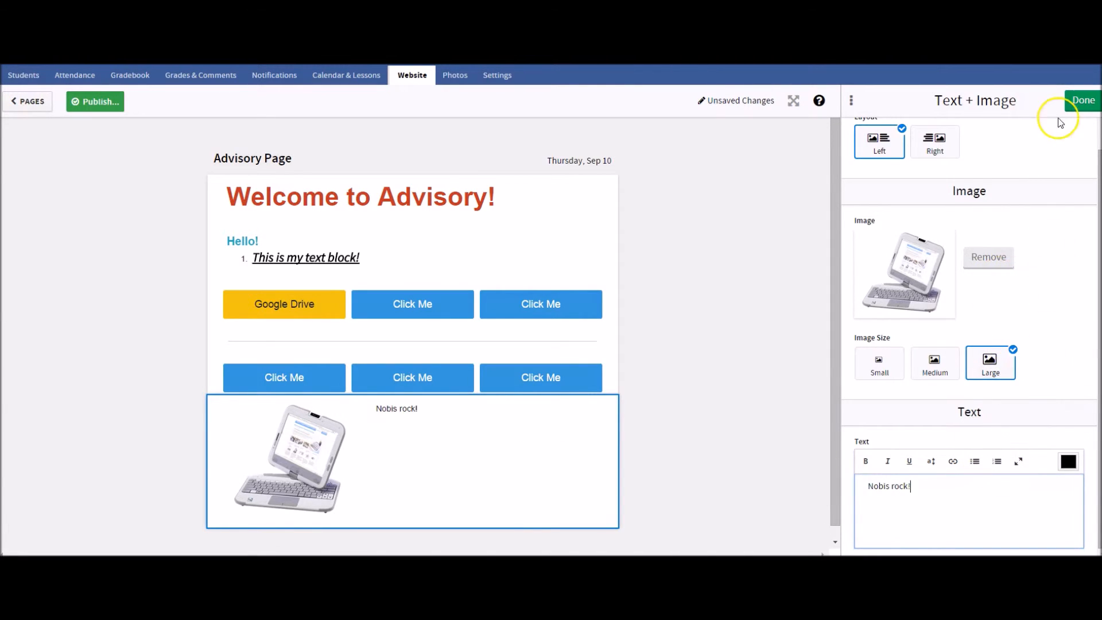
left_click(1081, 101)
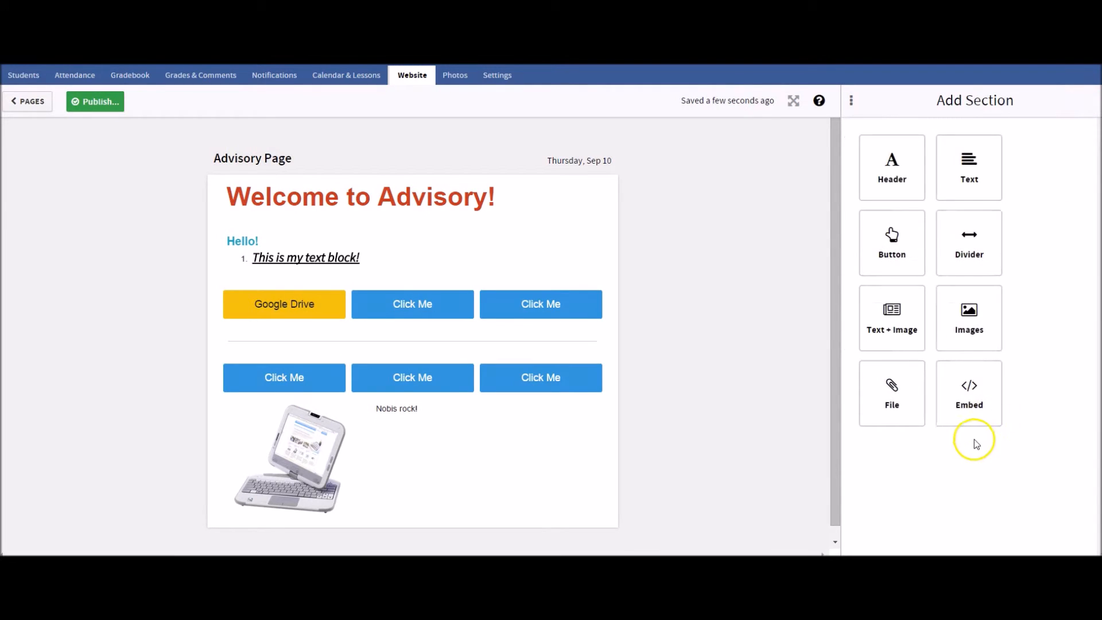
Add an Images section between the divider and the second button row, and set its layout to 1 image.
left_click(966, 319)
left_click_drag(965, 319, 410, 393)
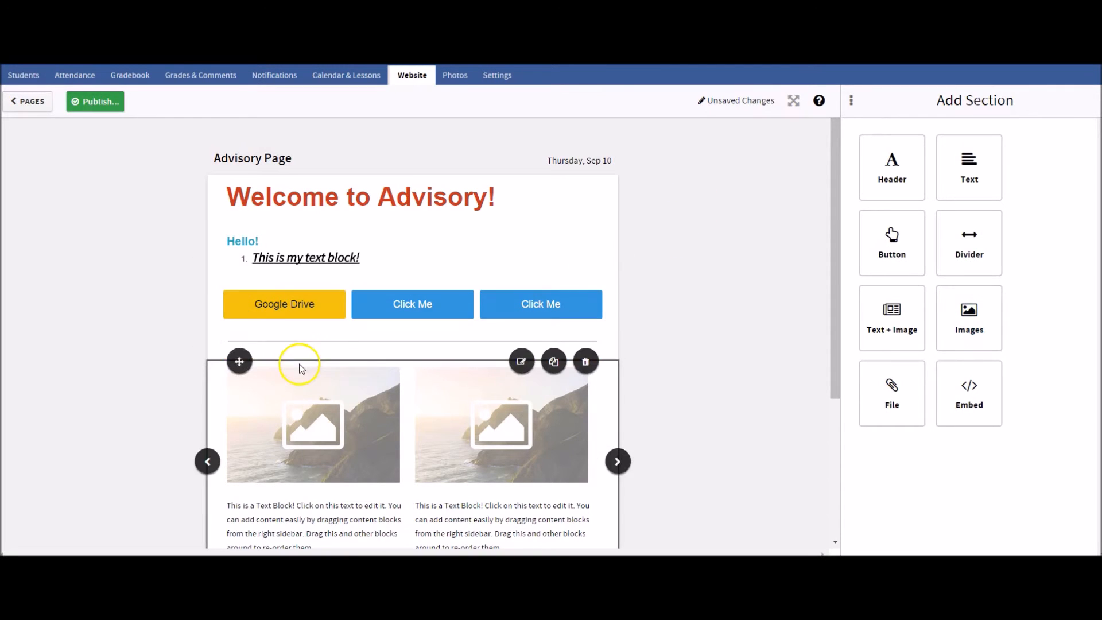
left_click(521, 362)
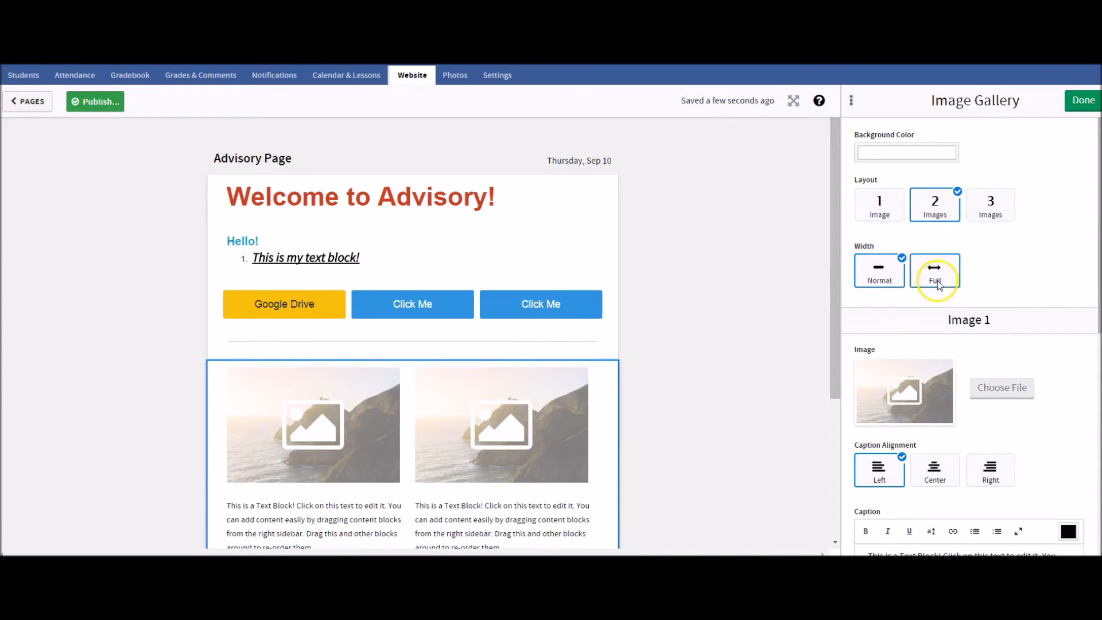
left_click(945, 205)
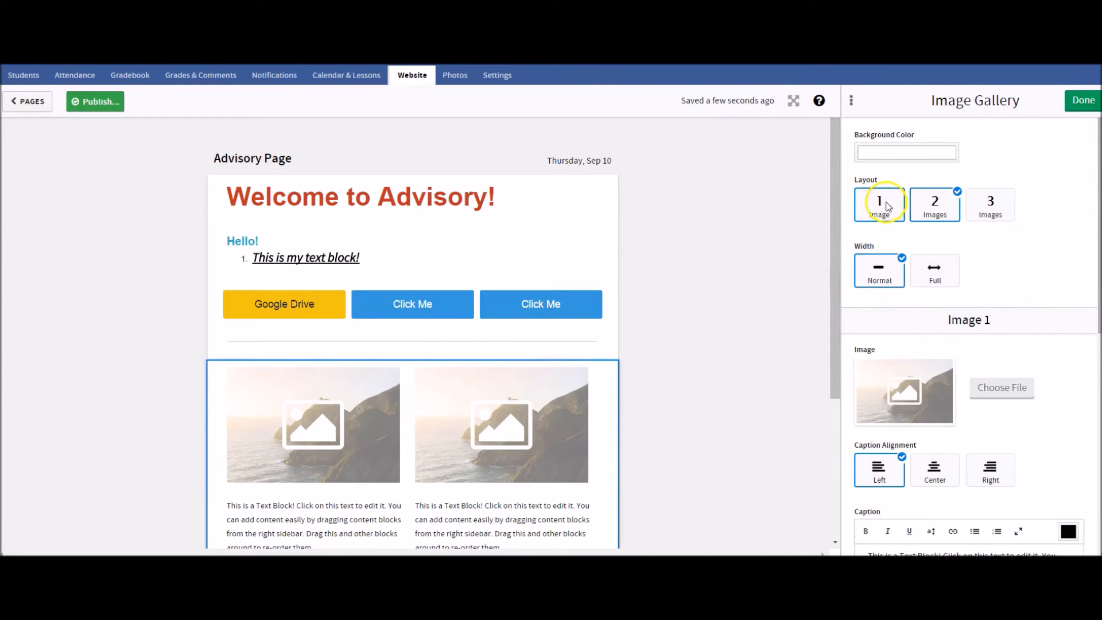
left_click(884, 204)
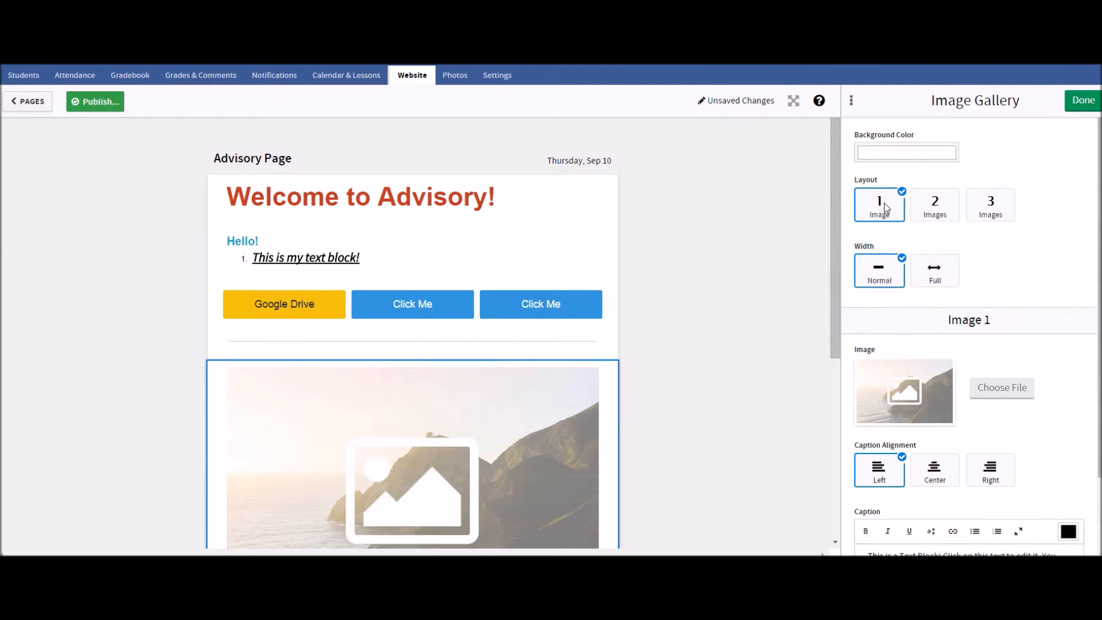
left_click(1089, 104)
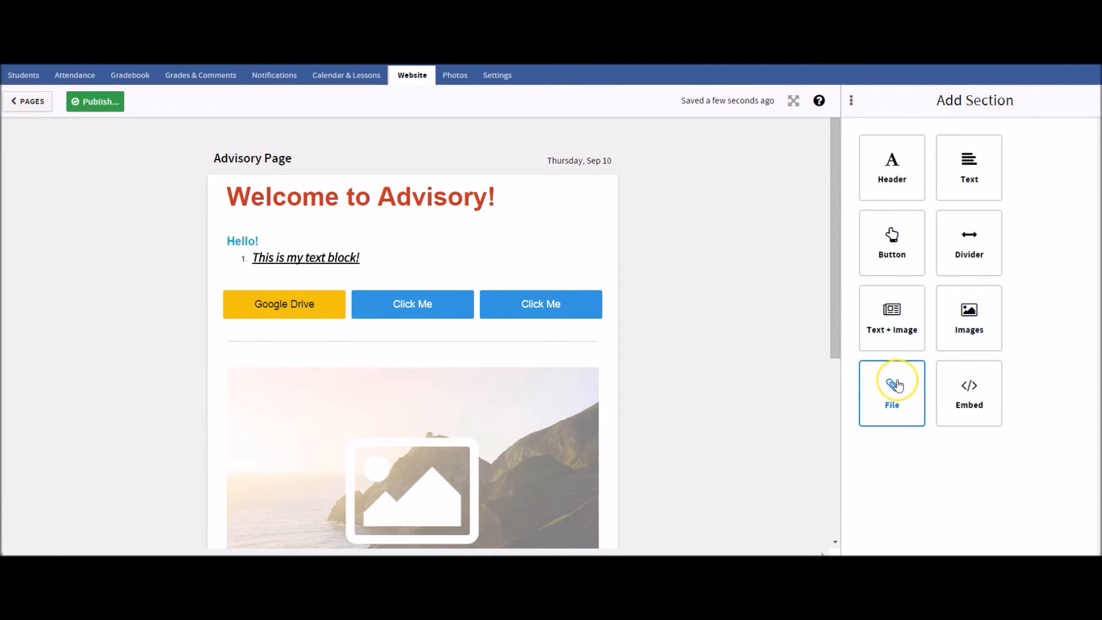
Add a File section between the Google Drive button row and the divider, and upload the "5 vball schedule 2015" PDF to it.
left_click_drag(896, 385, 432, 341)
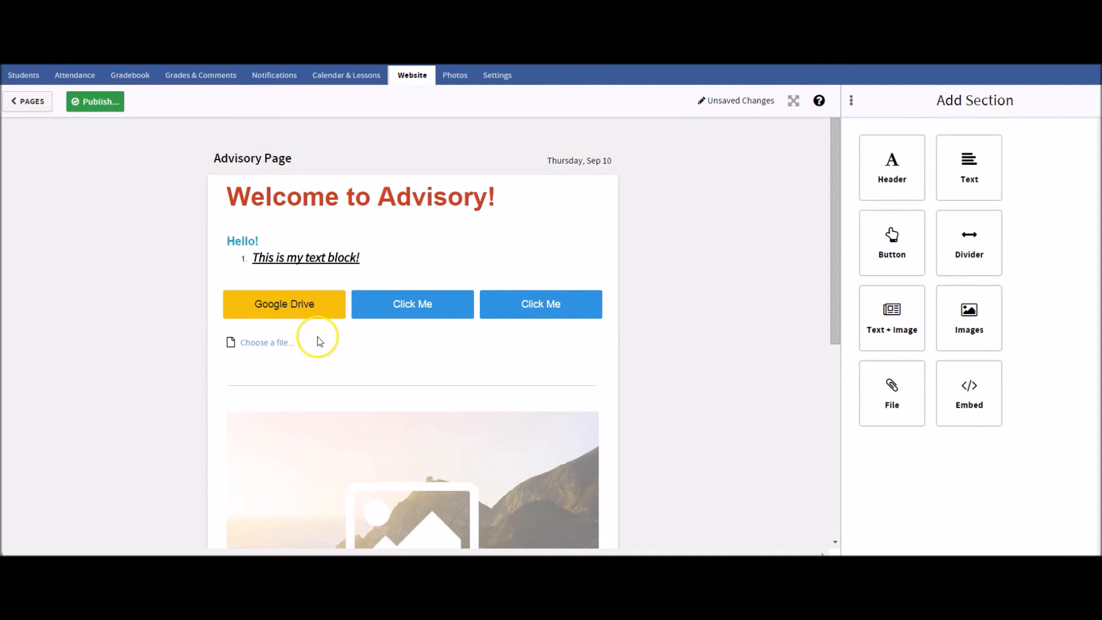
left_click(268, 344)
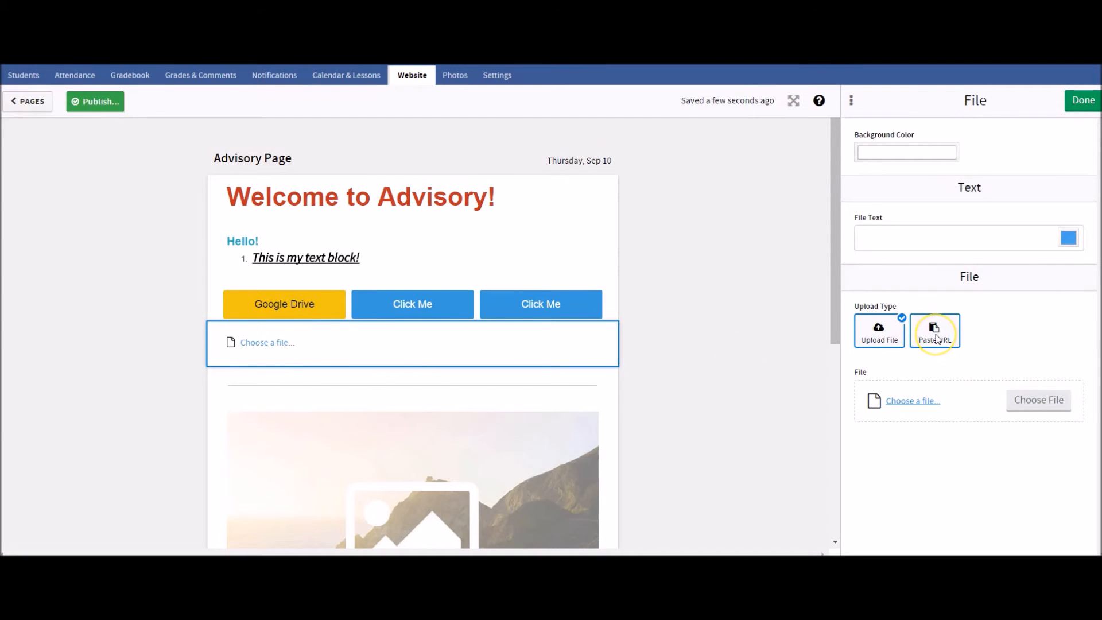
left_click(878, 331)
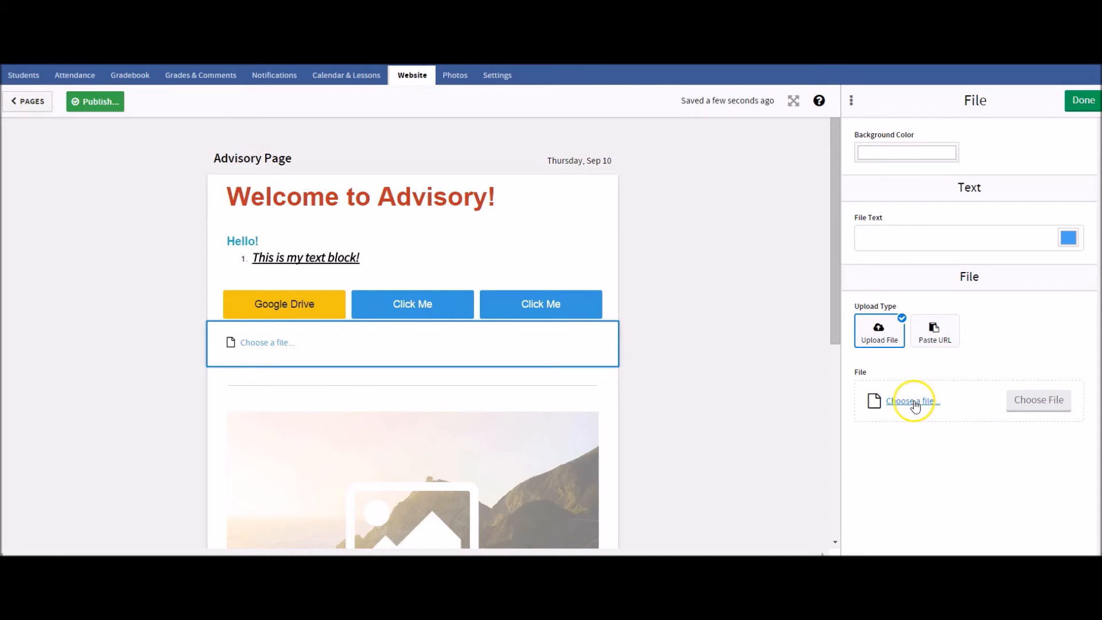
left_click(1048, 402)
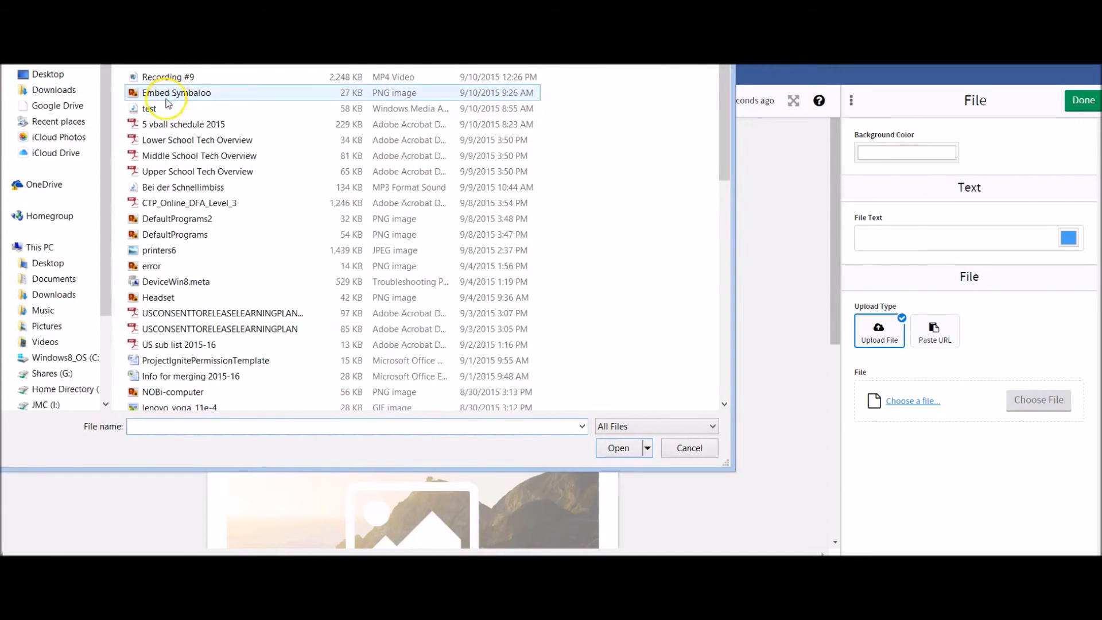
left_click(157, 128)
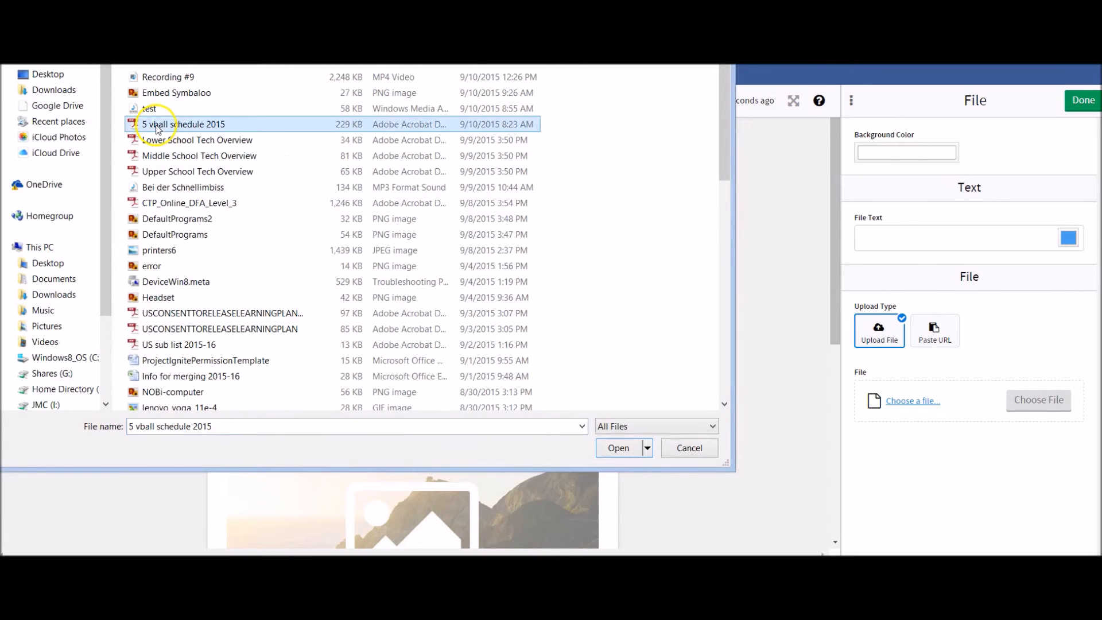
left_click(626, 448)
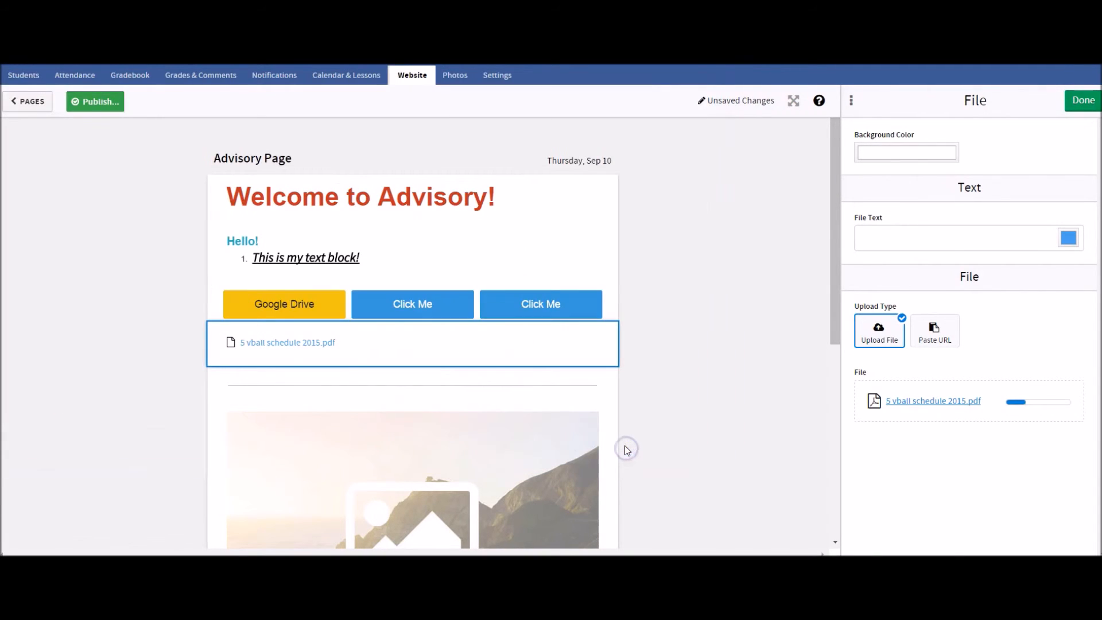
left_click(287, 346)
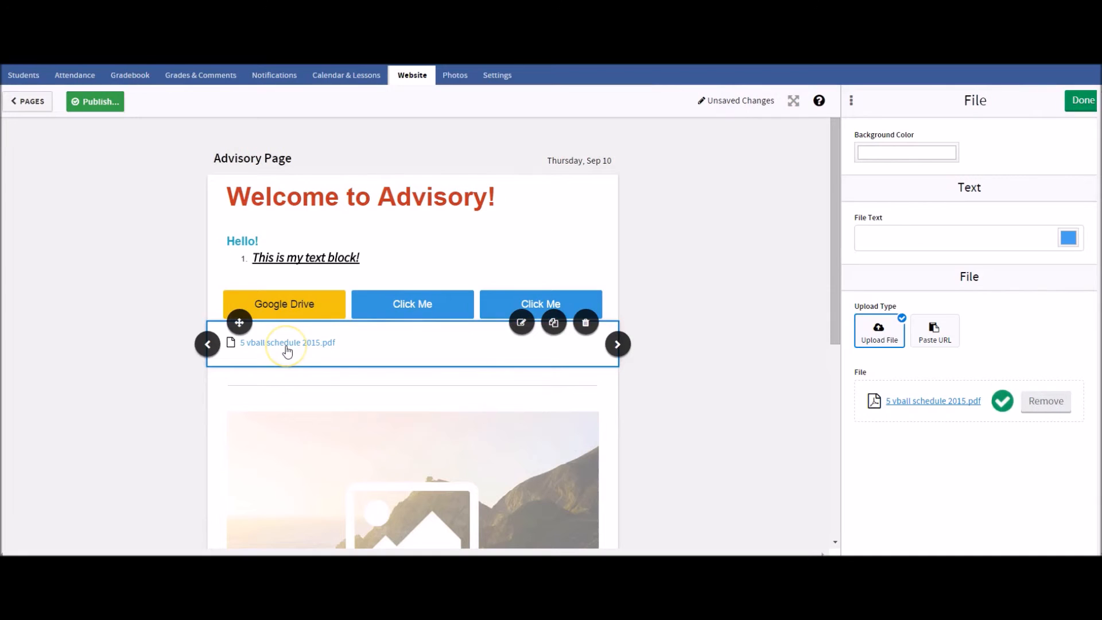
left_click(1083, 103)
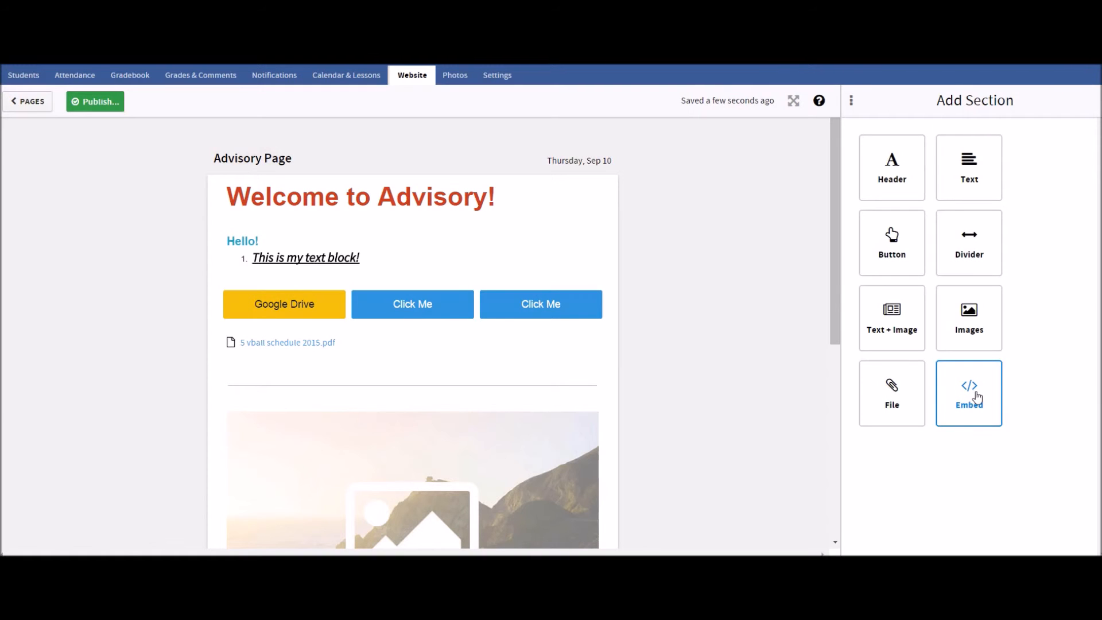
Add an Embed section below the volleyball schedule file link and open its settings.
left_click_drag(878, 366, 372, 386)
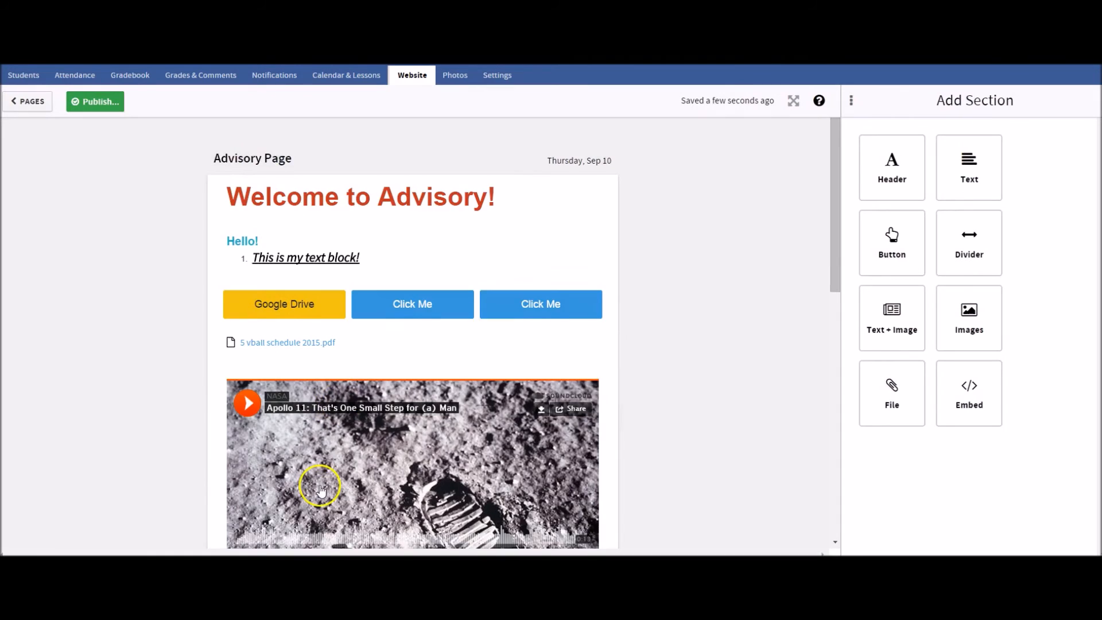
scroll(320, 488, "down", 3)
scroll(321, 492, "up", 1)
left_click(541, 313)
left_click(520, 285)
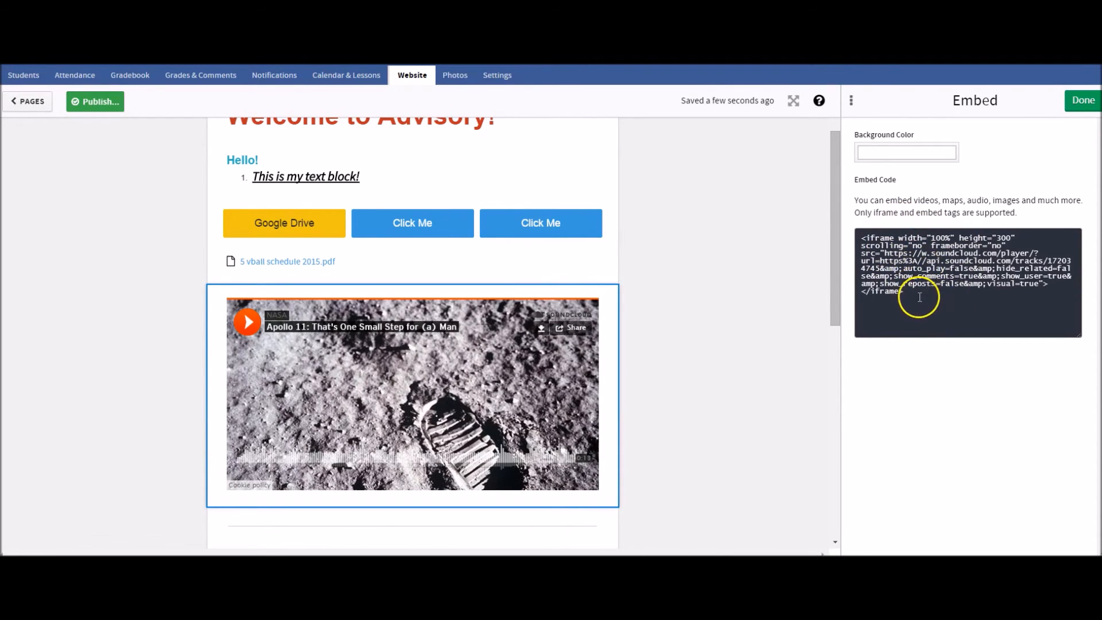
left_click_drag(910, 294, 859, 227)
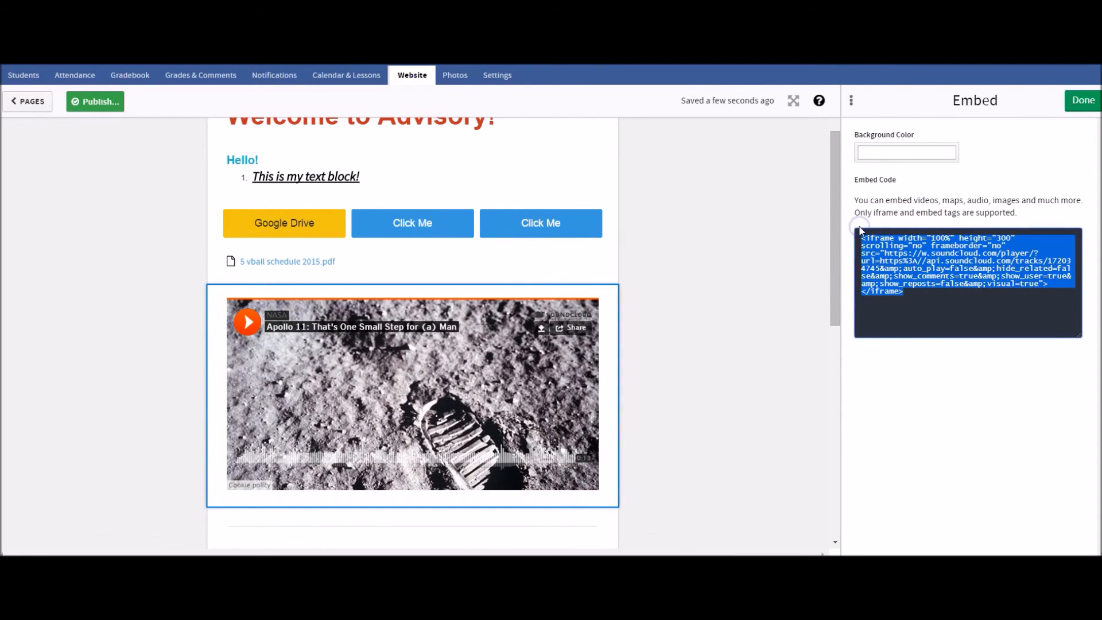
key("BackSpace")
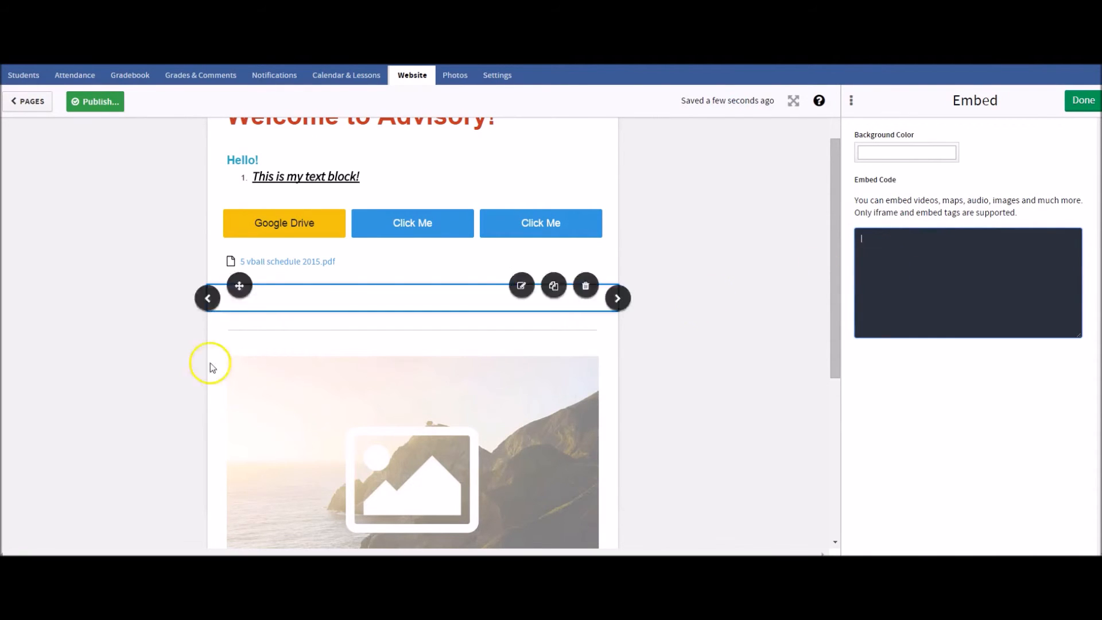
left_click(866, 240)
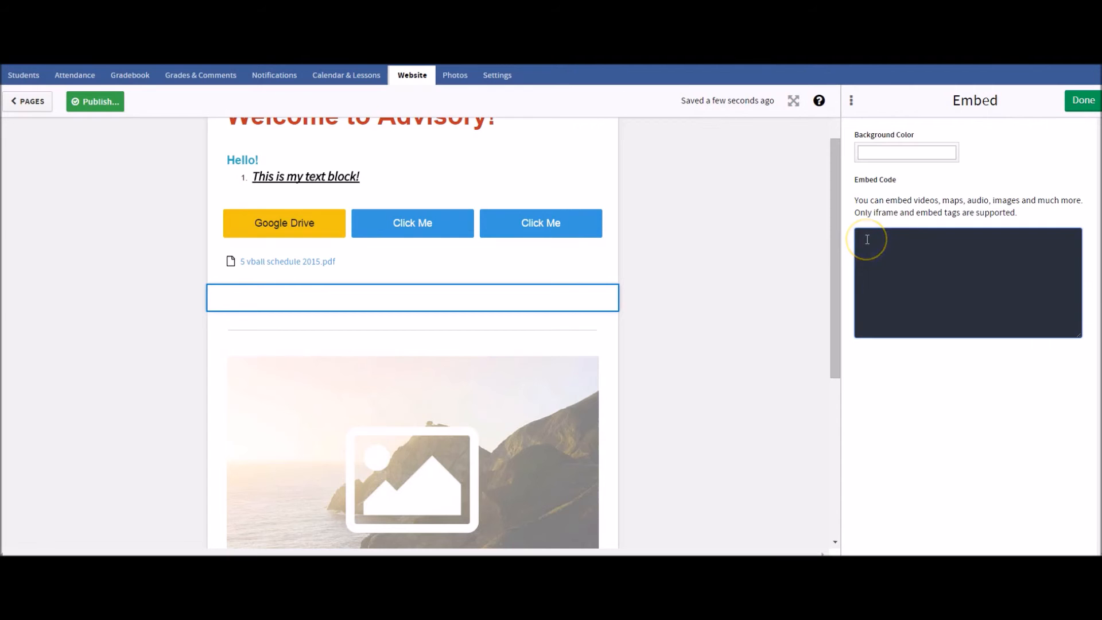
type("<iframe frameborder=\"0\" noresize=\"noresize\" src=\"https://www.symbaloo.com/embed/spamstools?\" name=\"_symFrame\" width=\"920px\" height=\"600px\"></iframe>")
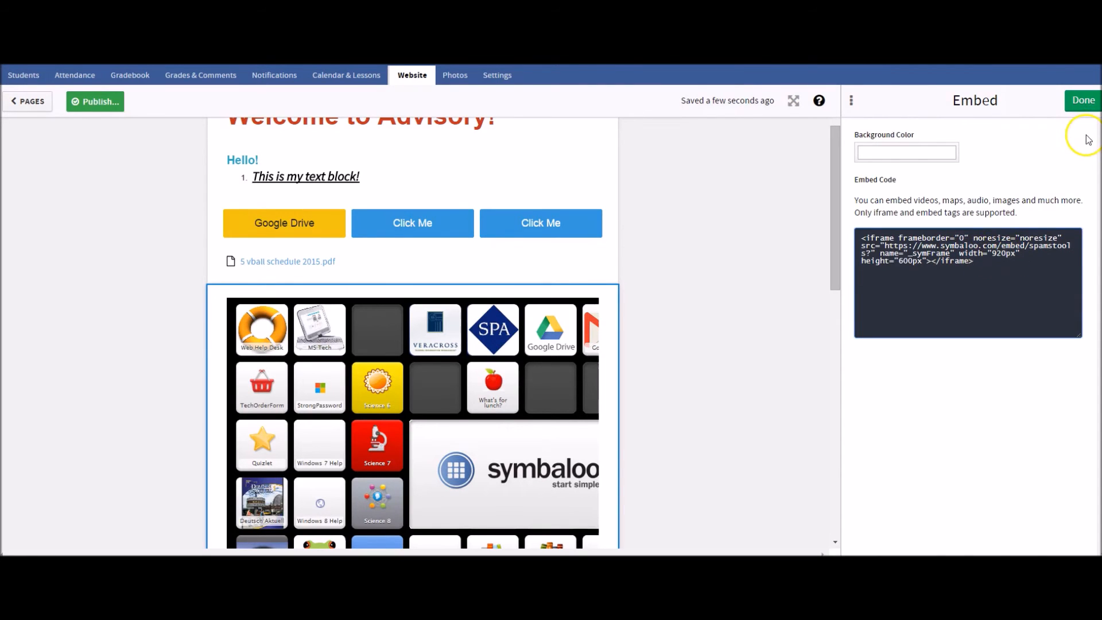
left_click(1082, 100)
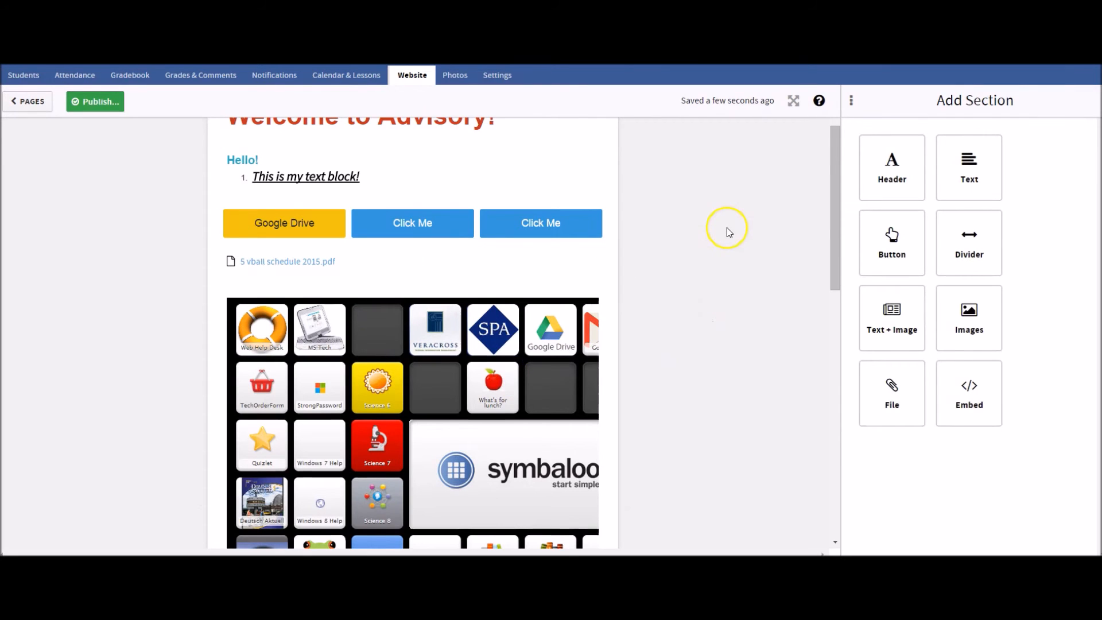
Publish the Advisory Page to the class website.
scroll(726, 228, "down", 9)
scroll(727, 228, "up", 8)
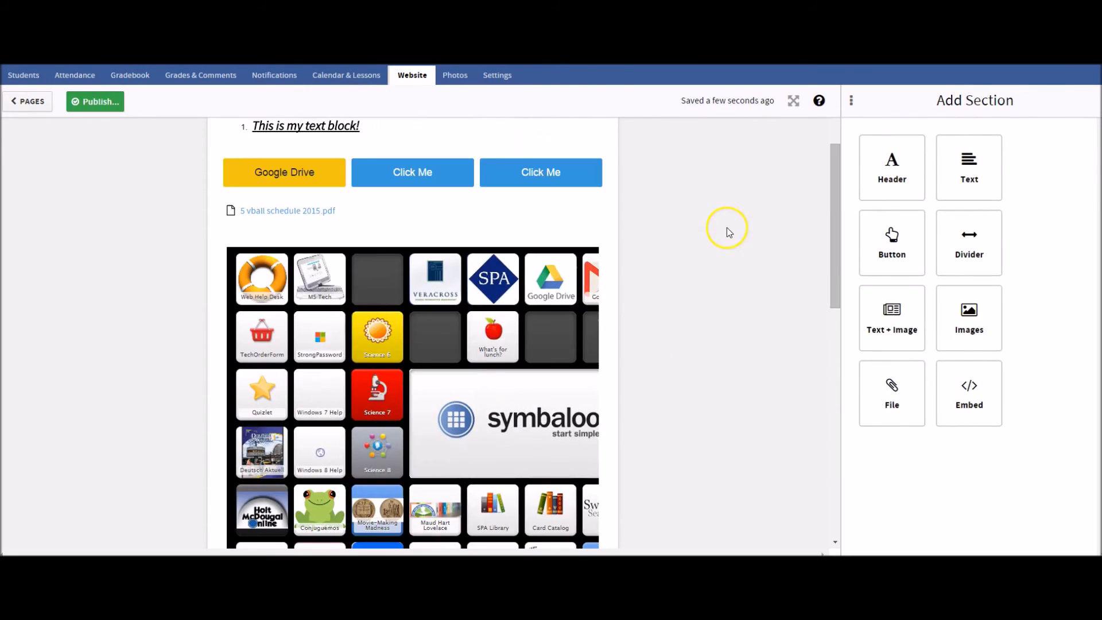
scroll(66, 402, "down", 10)
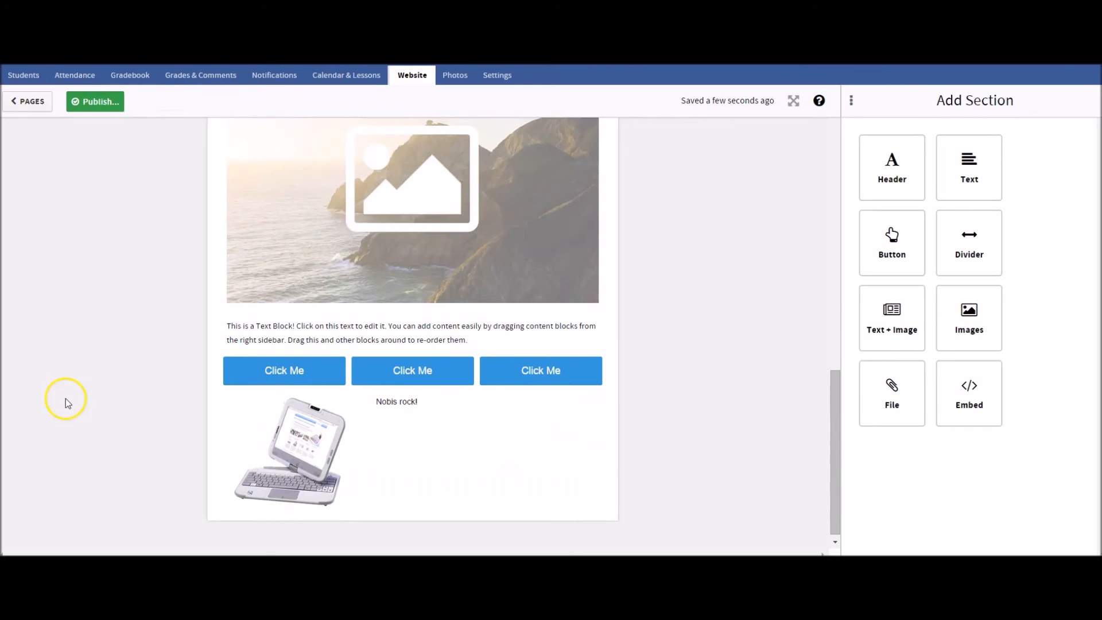
scroll(66, 401, "up", 10)
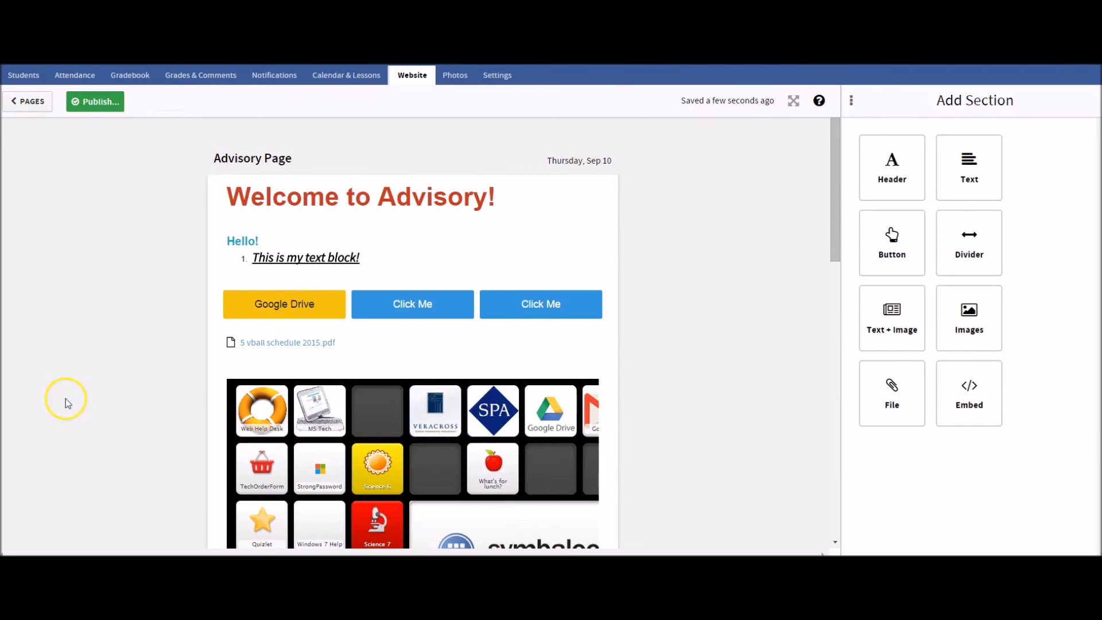
left_click(94, 104)
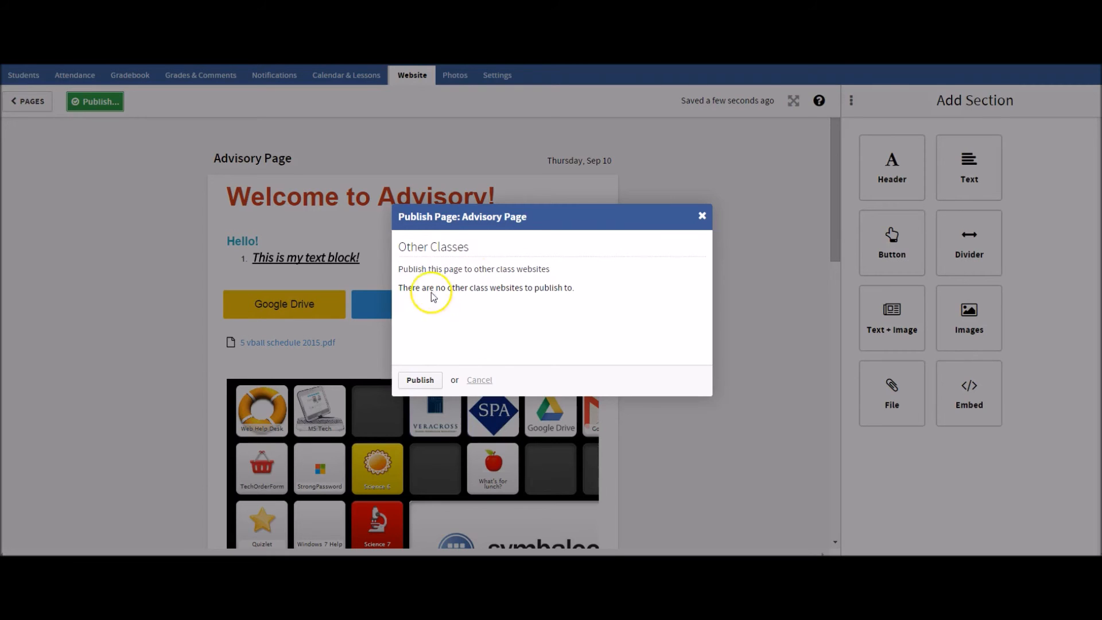
left_click(420, 381)
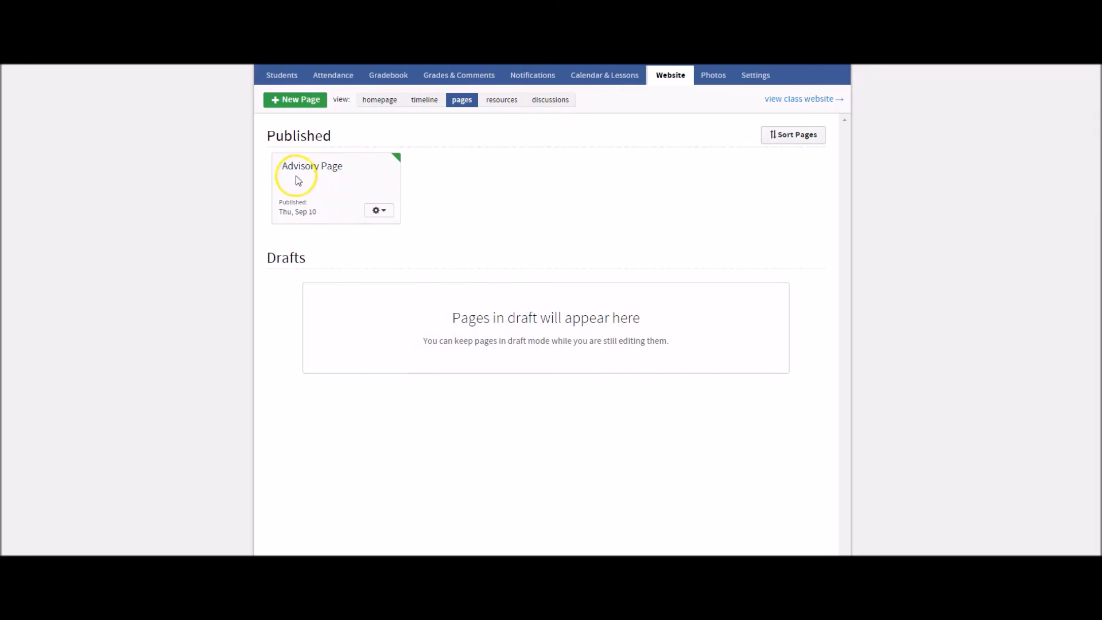
Open the published Advisory Page's options and set the page as the homepage.
left_click(389, 210)
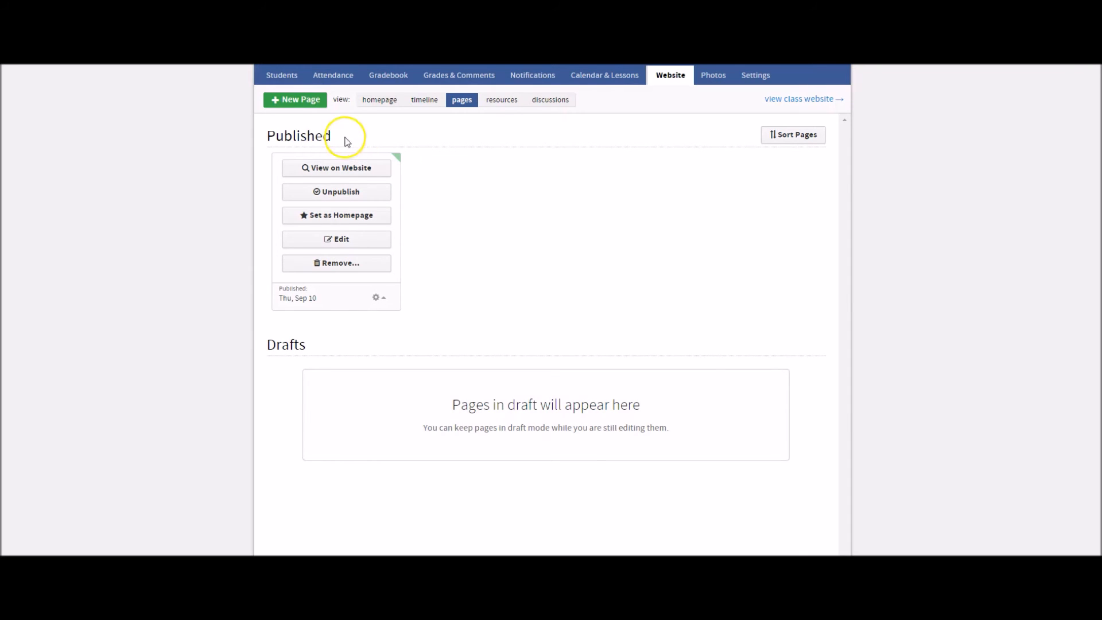
left_click(328, 214)
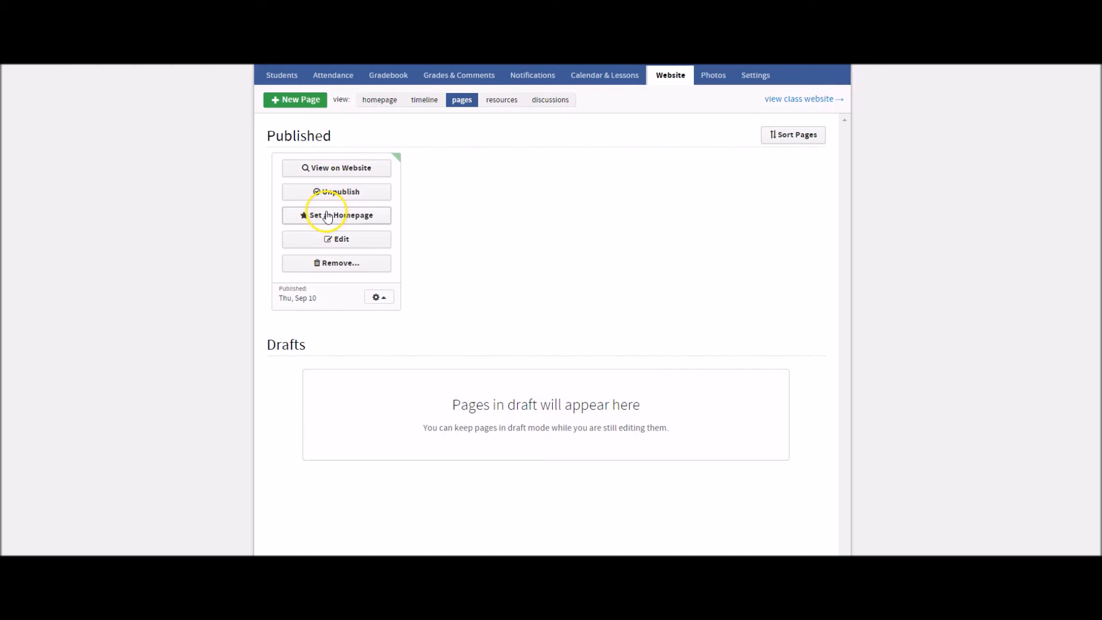